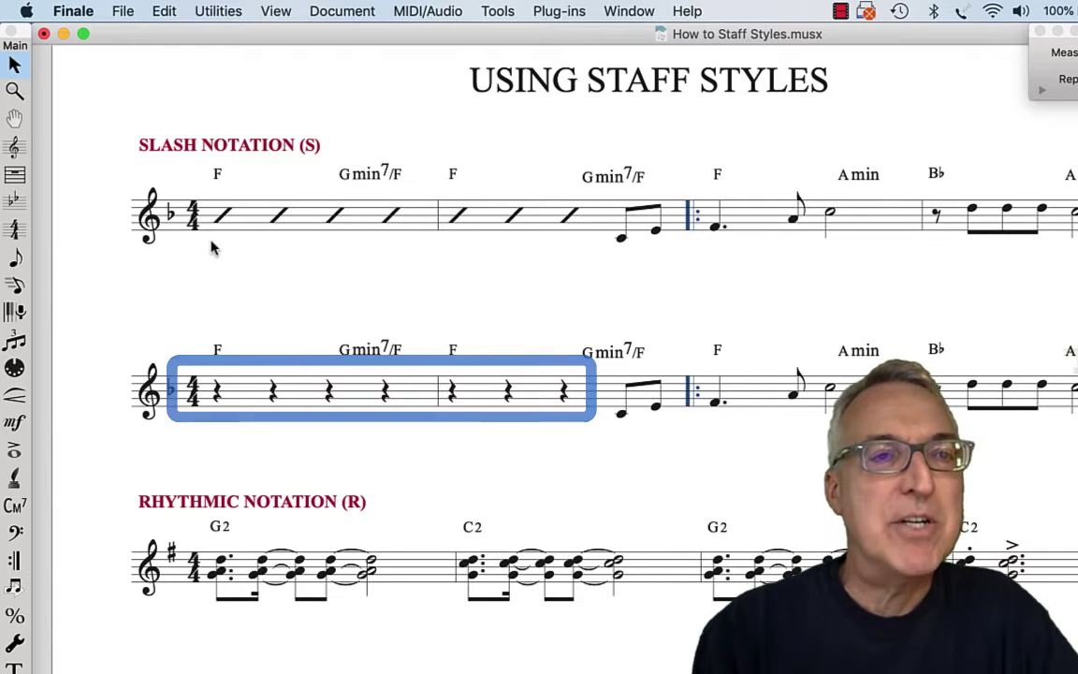
# Step: Apply the Slash Notation (S) staff style to the second staff's first two bars in score and parts
pyautogui.click(14, 147)
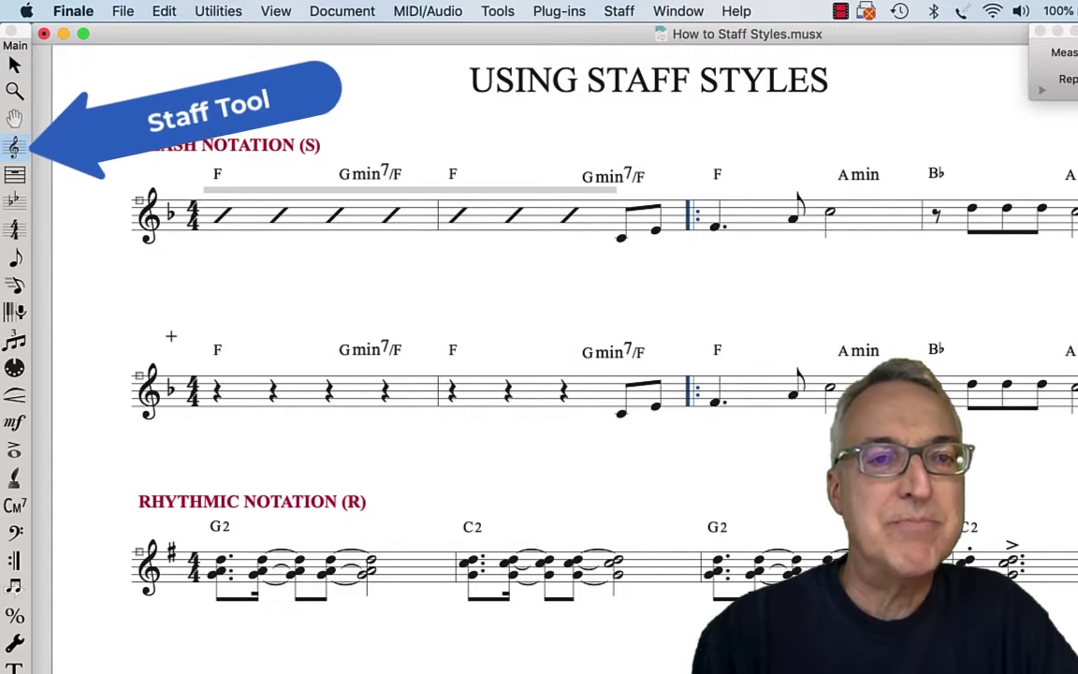
pyautogui.moveTo(171, 314); pyautogui.dragTo(610, 465)
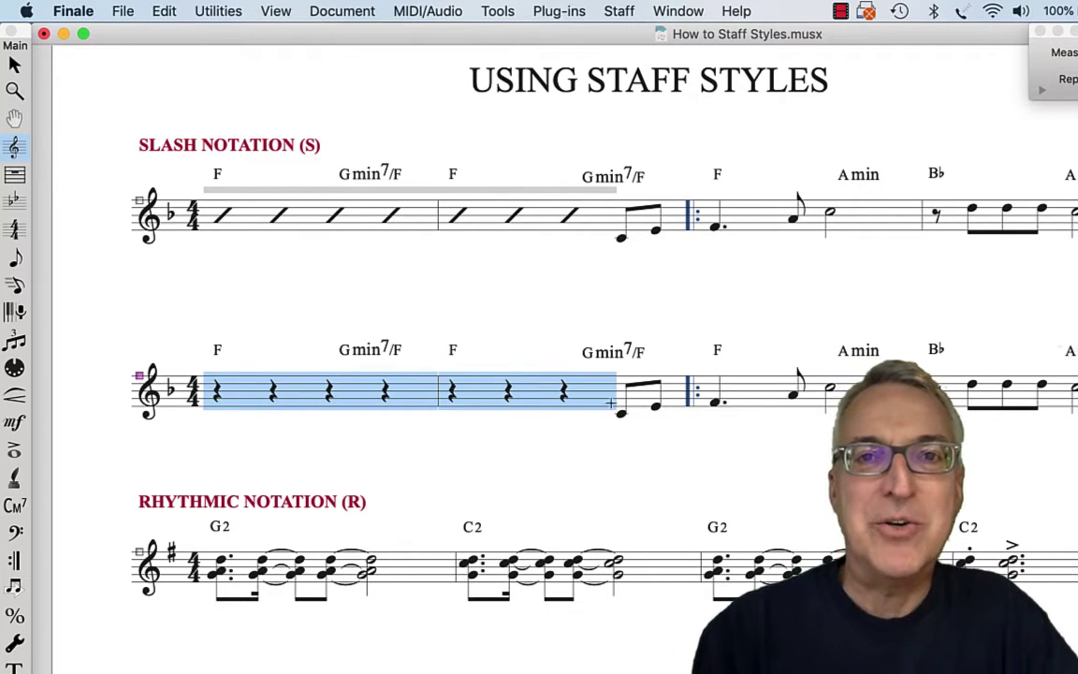
pyautogui.click(621, 13)
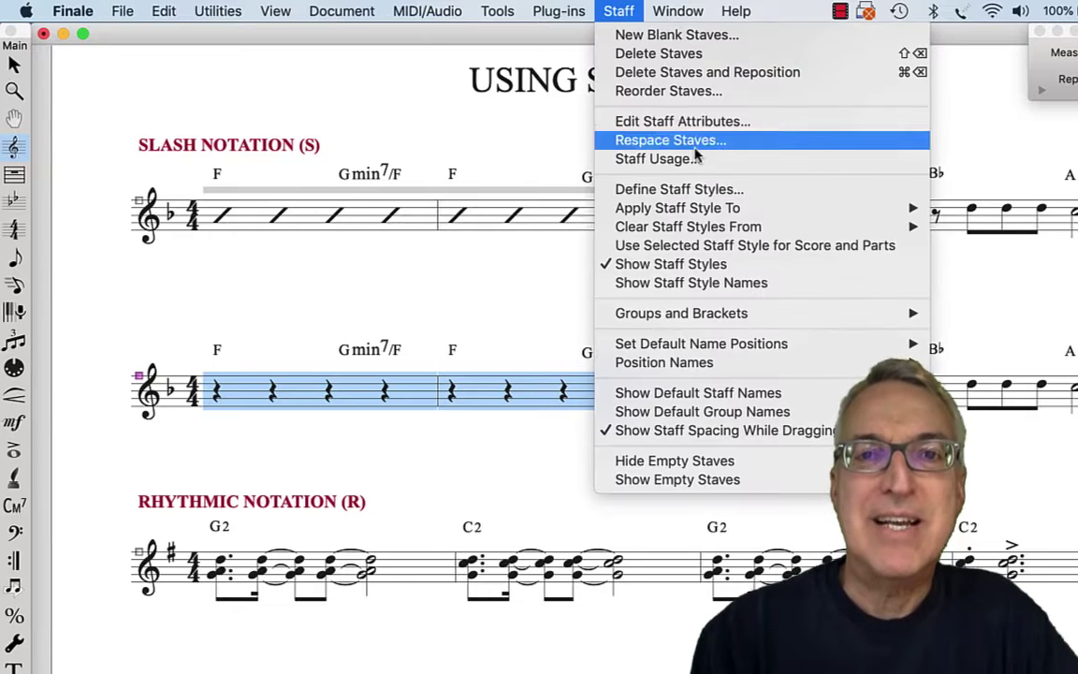
pyautogui.moveTo(697, 215)
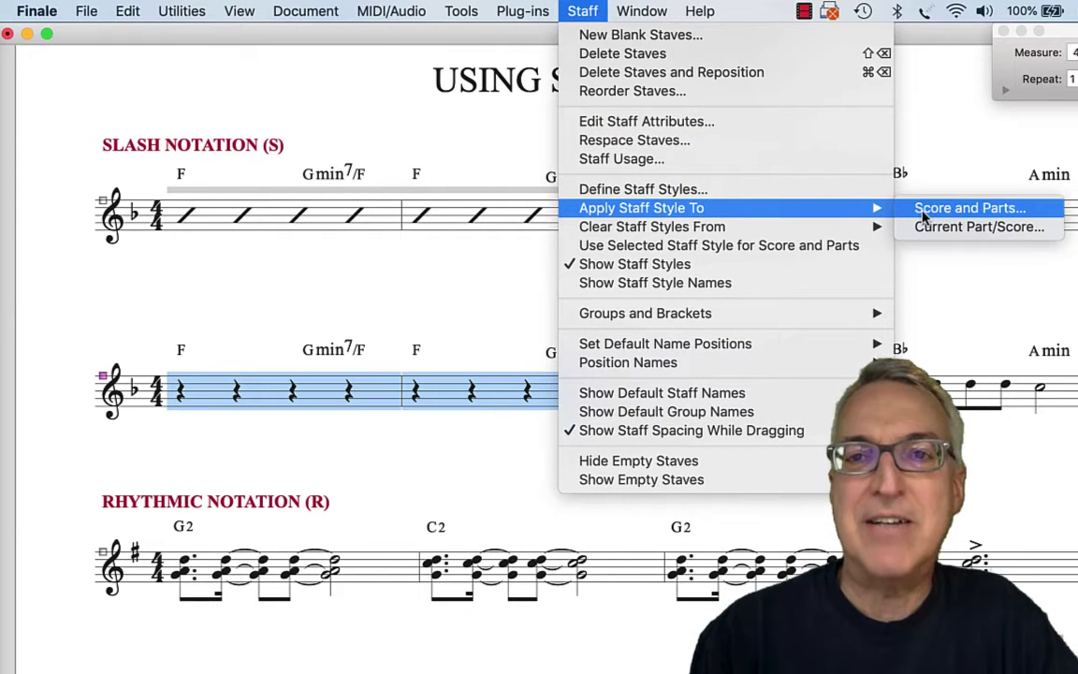
pyautogui.click(969, 218)
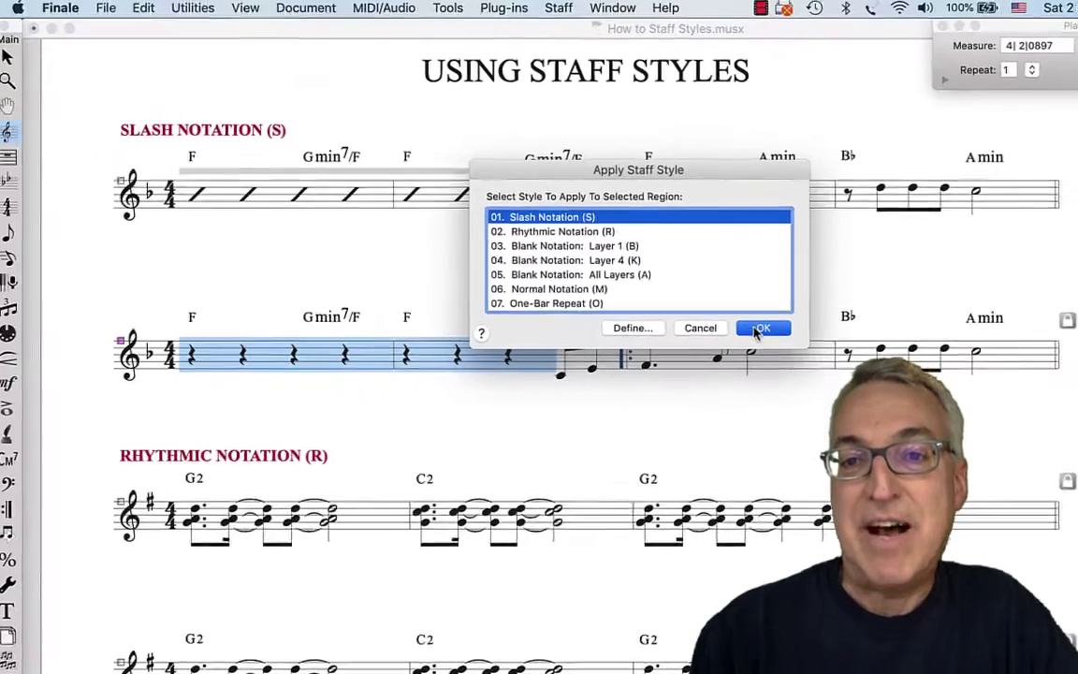
pyautogui.click(674, 389)
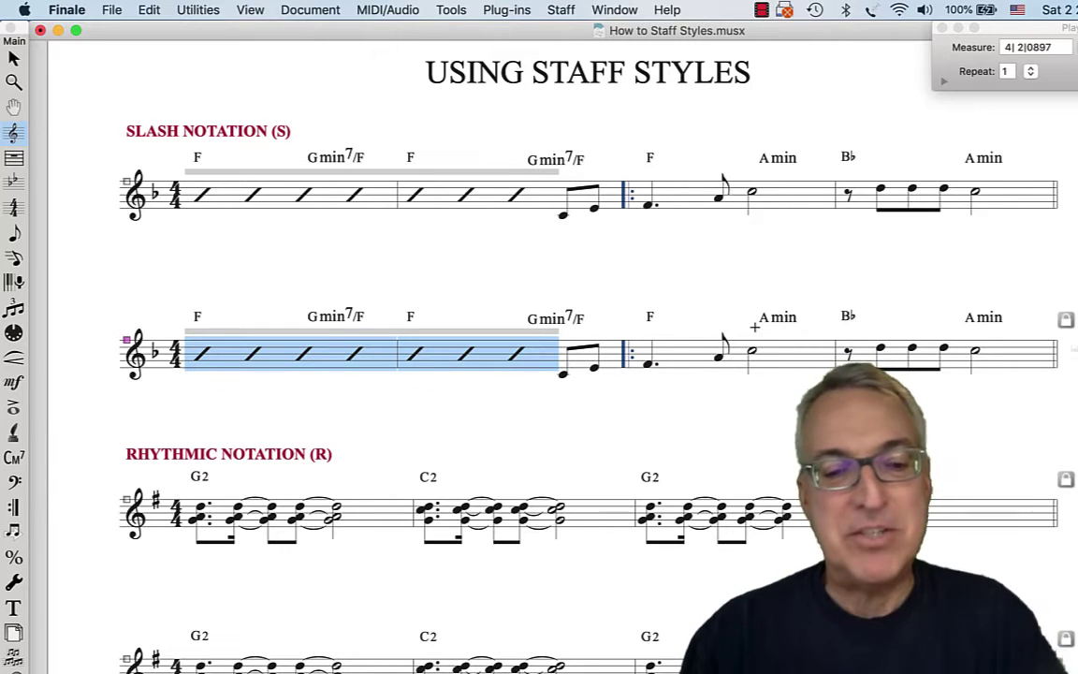
# Step: Undo the slash notation, then reselect the first two bars and reapply it with the S shortcut
pyautogui.press('super+z')
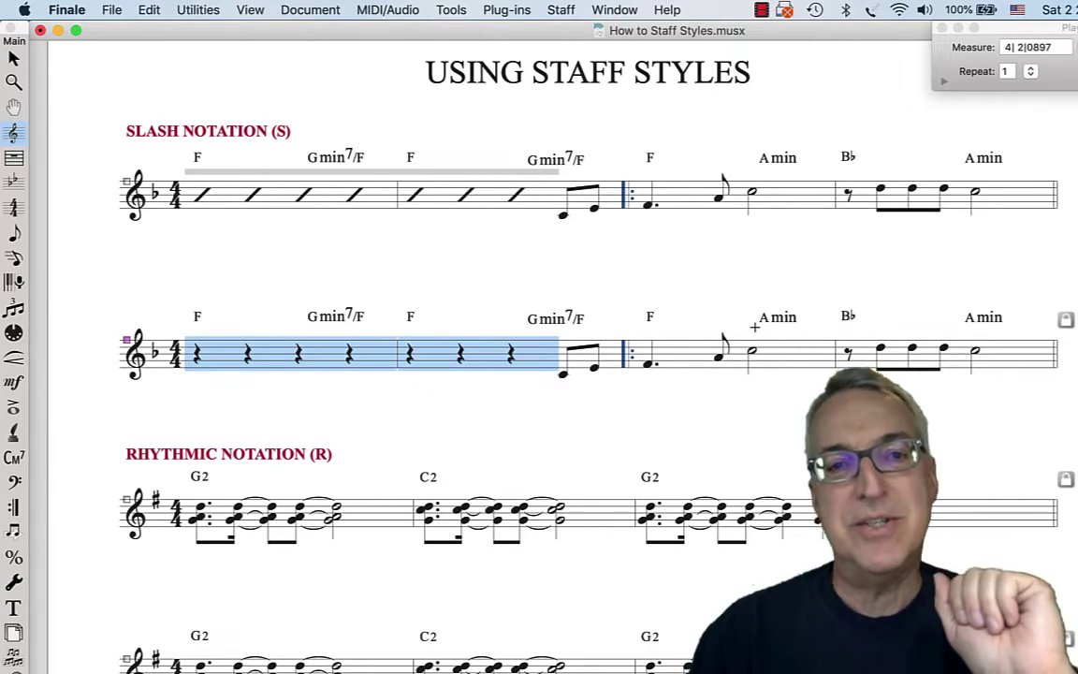
pyautogui.click(517, 297)
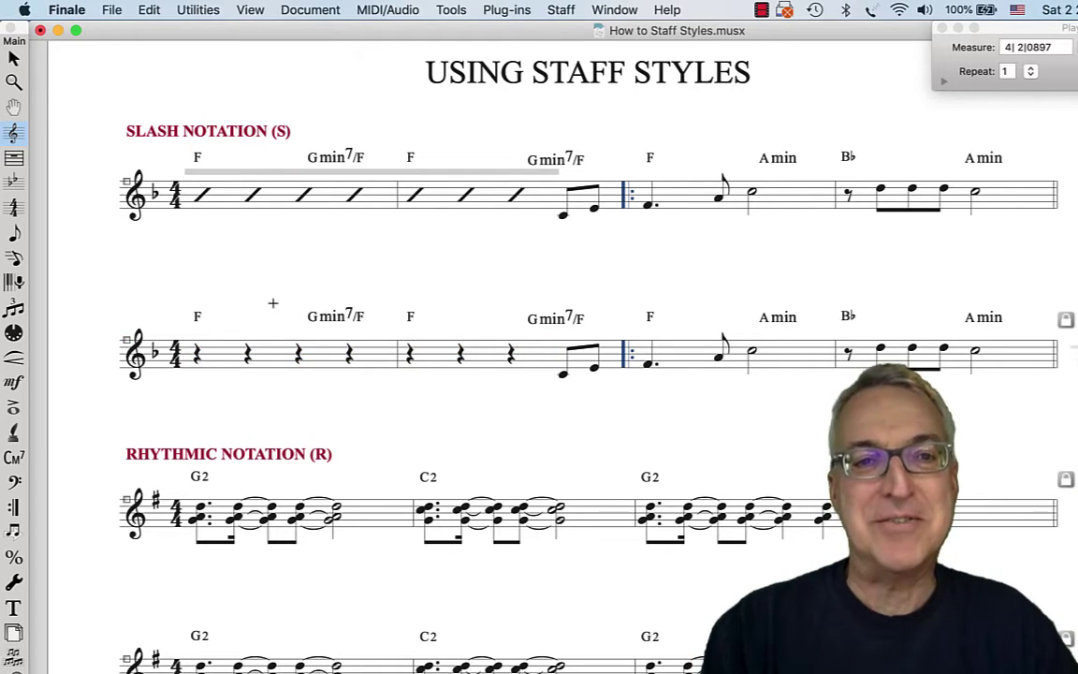
pyautogui.moveTo(187, 285); pyautogui.dragTo(548, 399)
pyautogui.press('s')
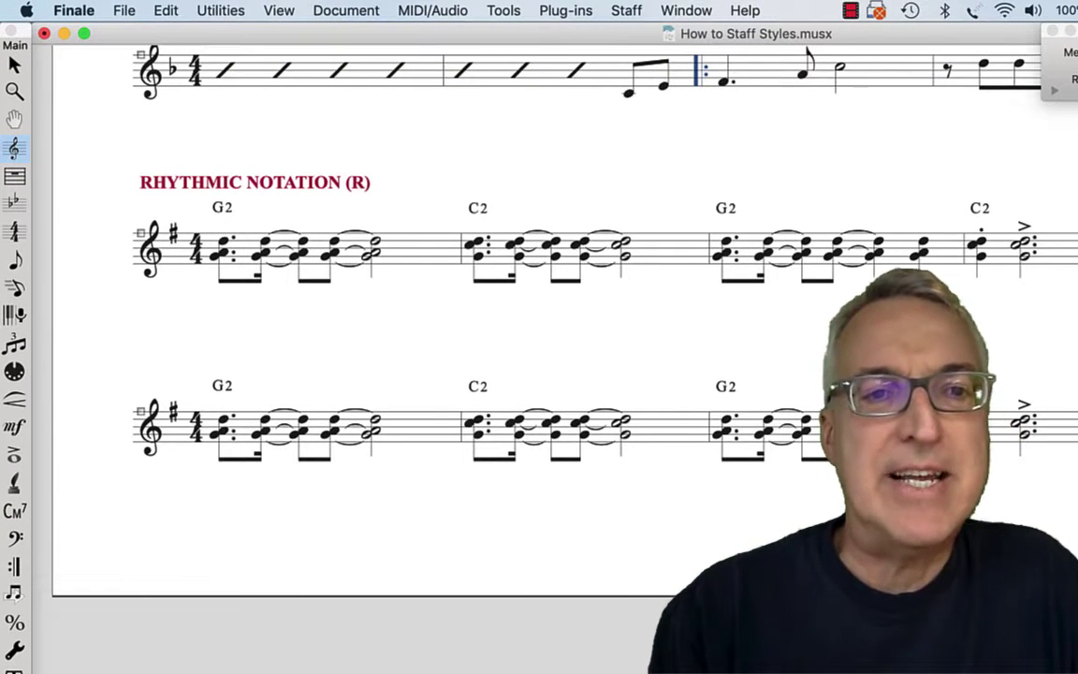
# Step: Apply the 02. Rhythmic Notation (R) staff style to the entire second rhythmic example staff
pyautogui.moveTo(197, 356); pyautogui.dragTo(1075, 483)
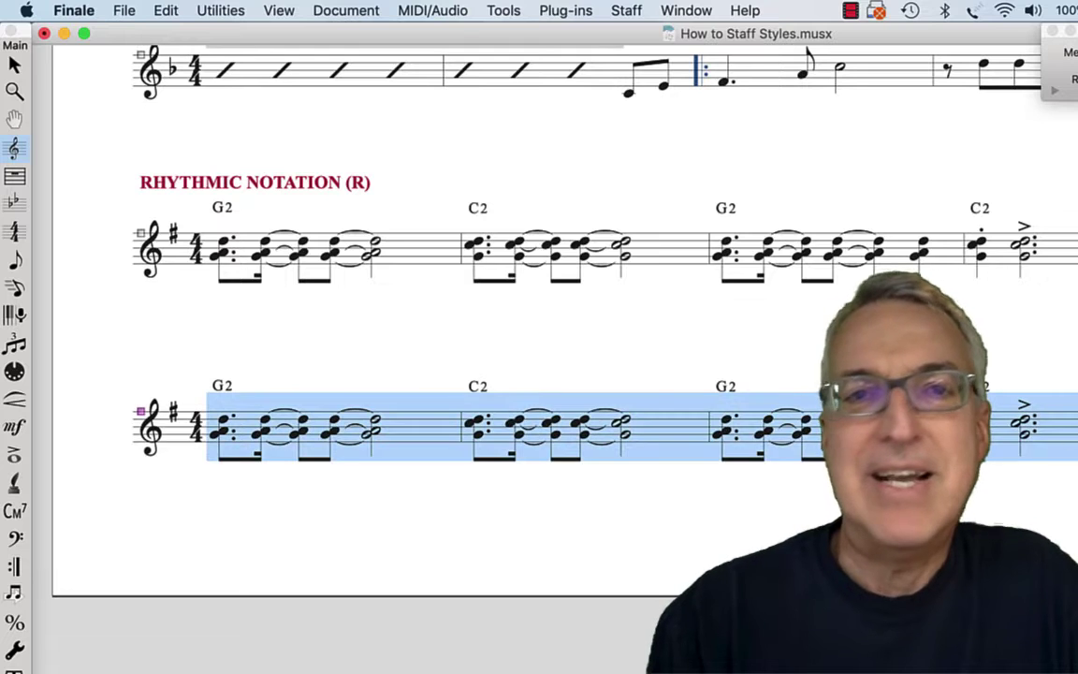
pyautogui.click(626, 10)
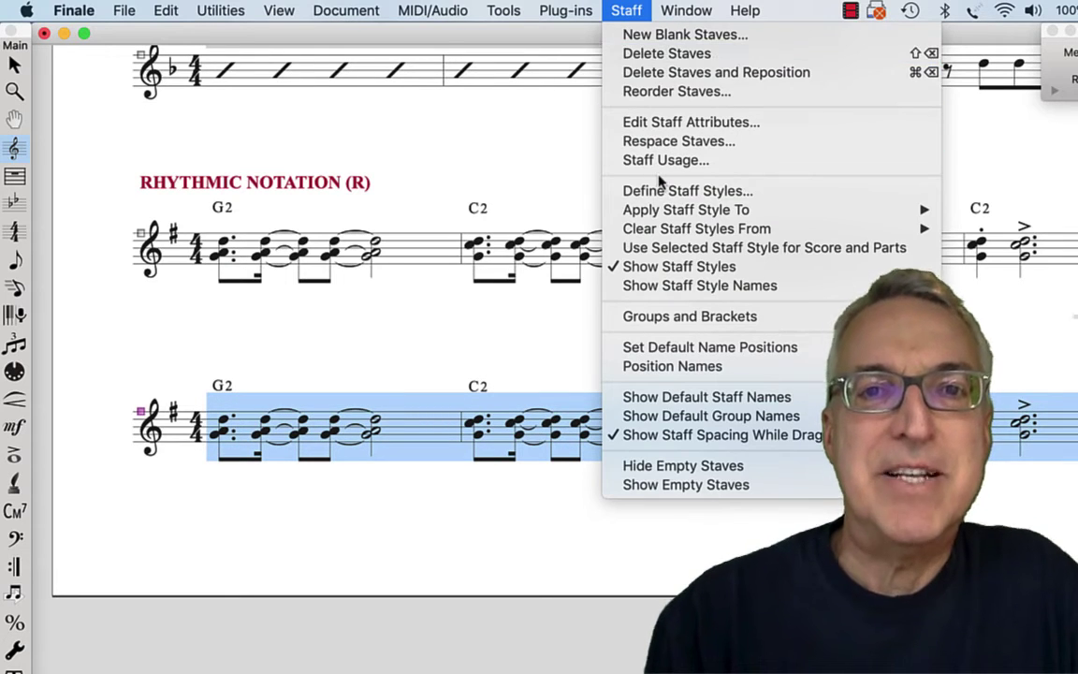
pyautogui.moveTo(793, 217)
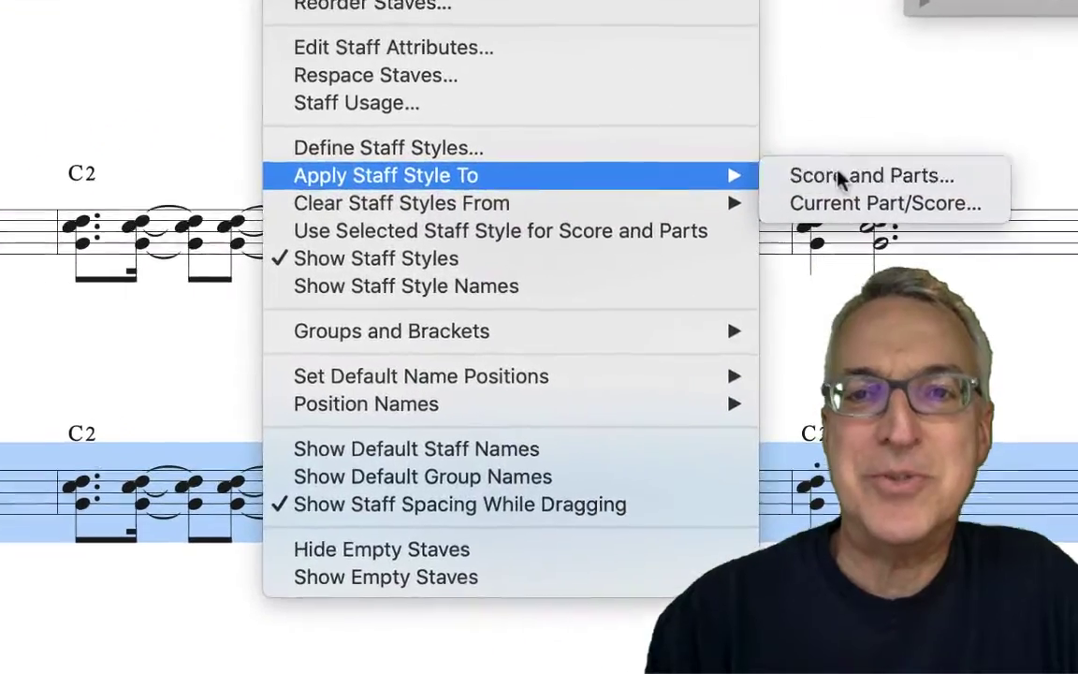
pyautogui.click(1001, 212)
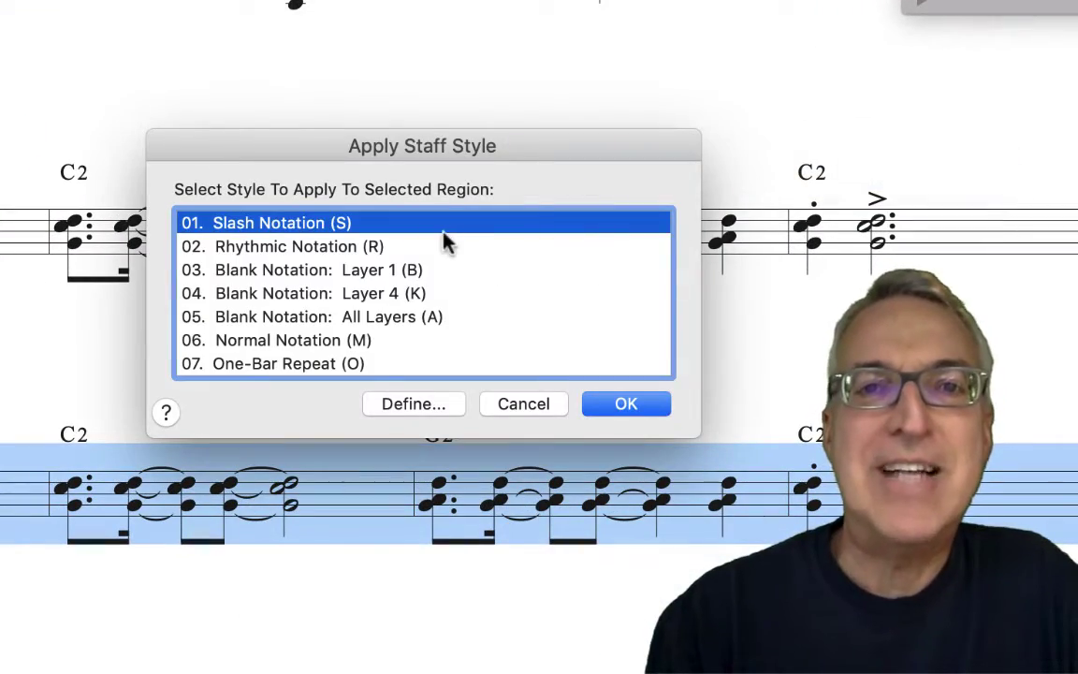
pyautogui.click(344, 249)
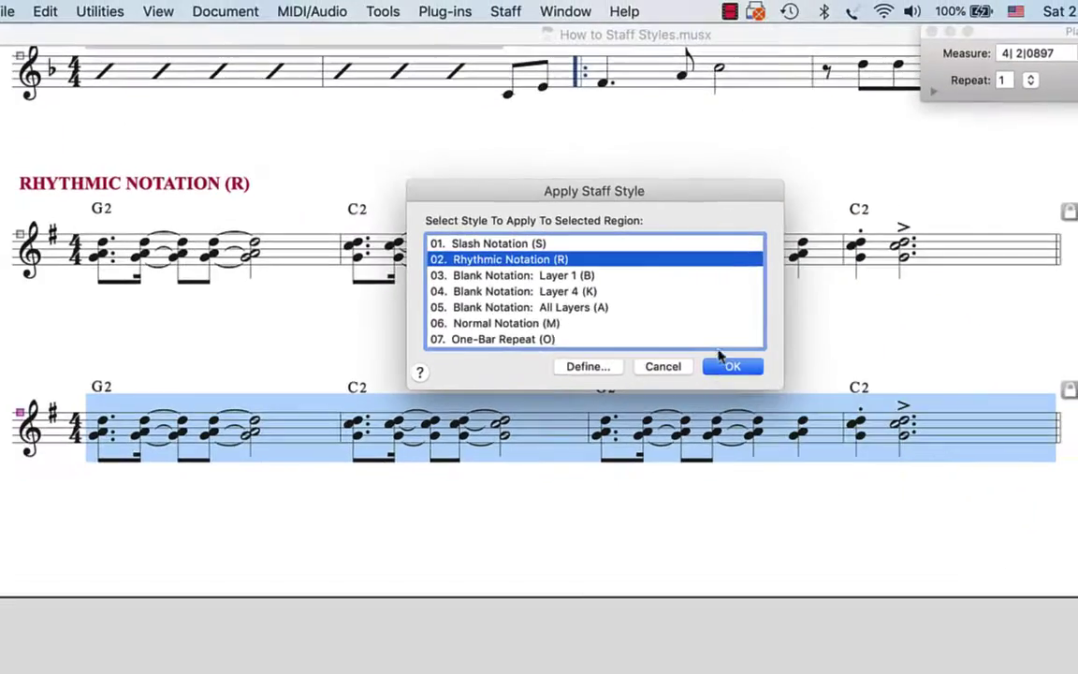
pyautogui.click(720, 368)
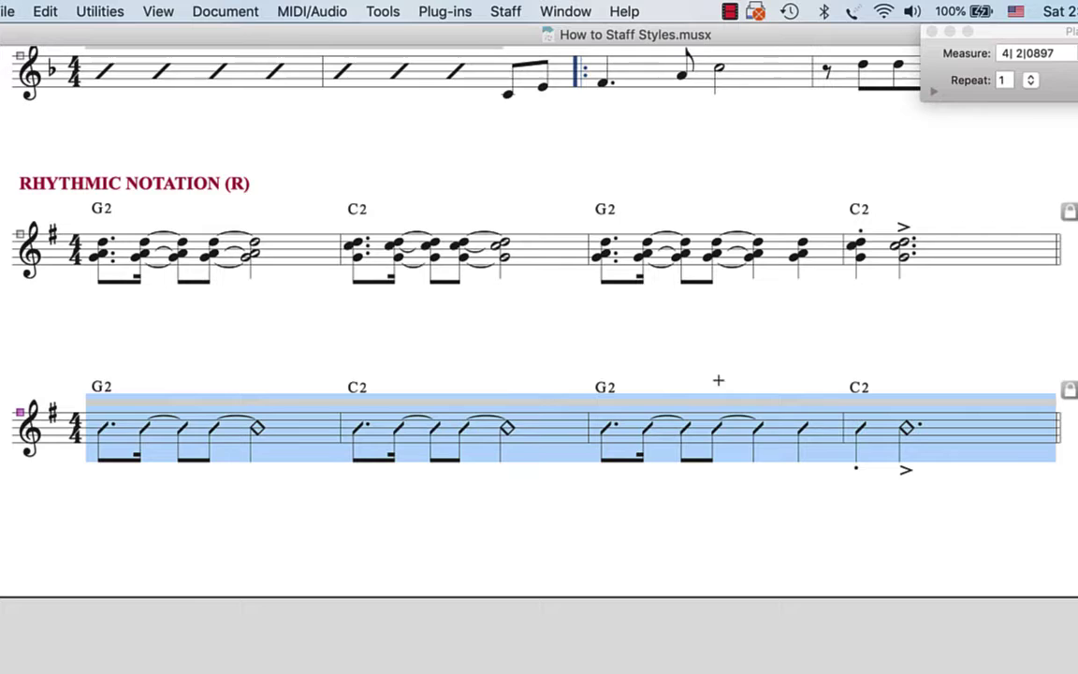
pyautogui.click(541, 556)
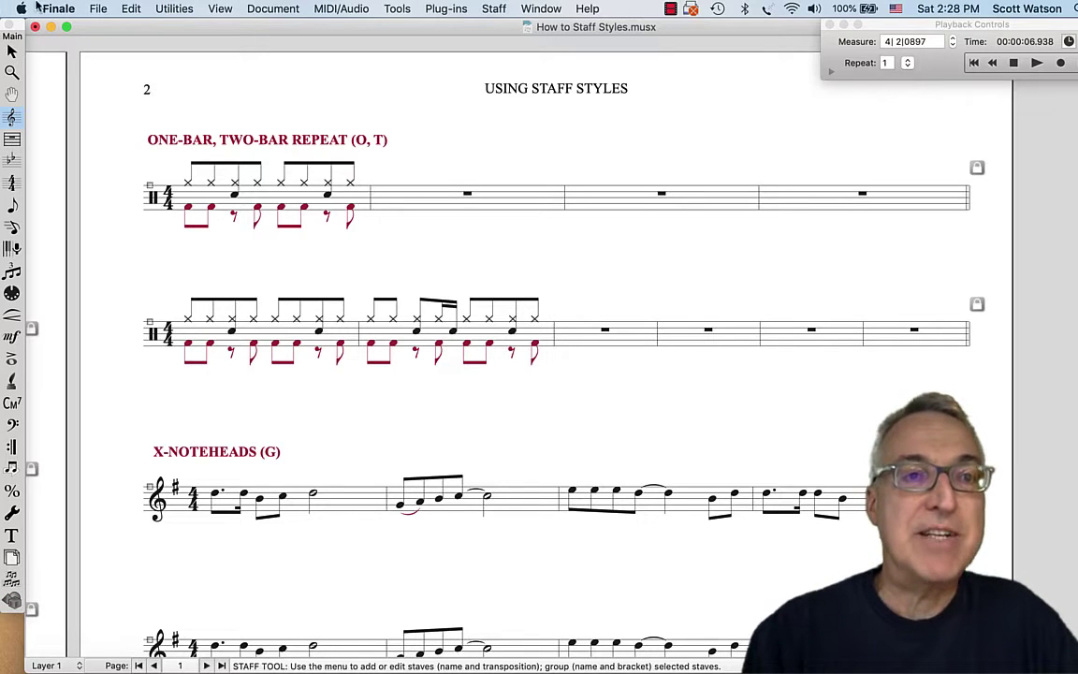
# Step: Copy the first drum staff's measure 1 pattern into measures 2, 3 and 4
pyautogui.click(12, 50)
pyautogui.click(265, 195)
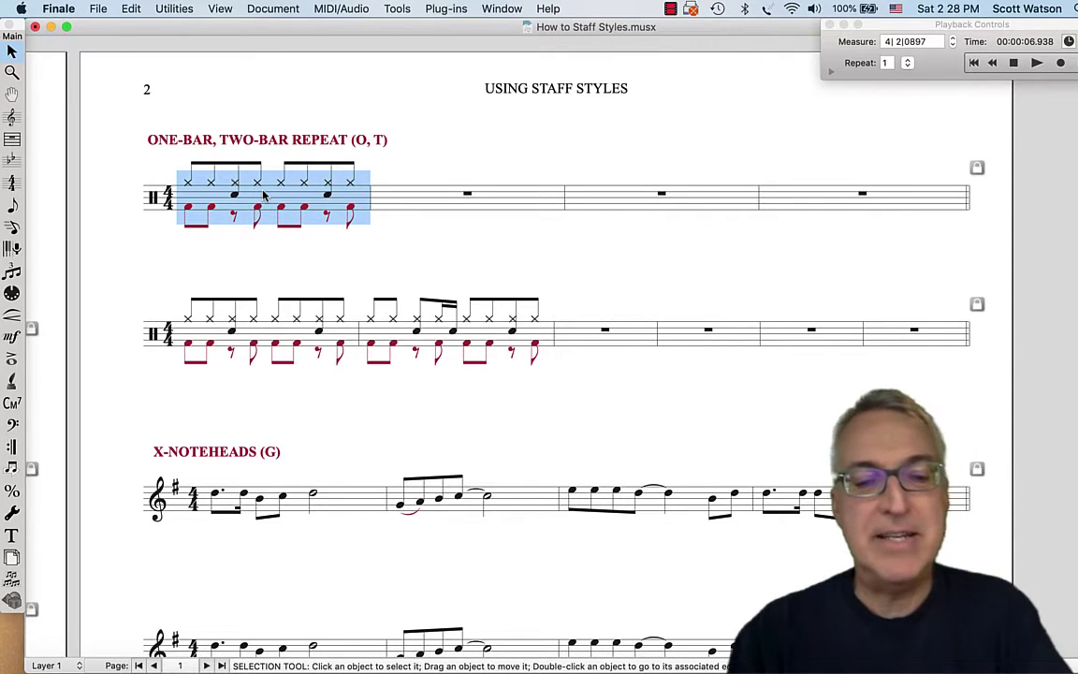
pyautogui.press('super+c')
pyautogui.click(440, 202)
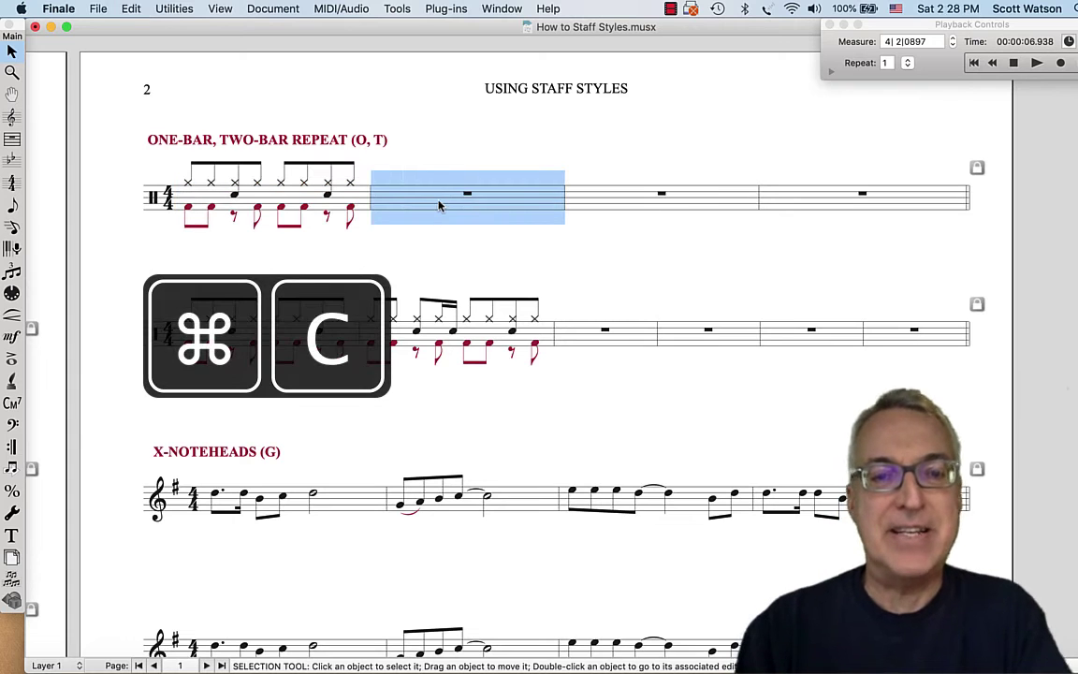
pyautogui.press('super+v')
pyautogui.click(595, 204)
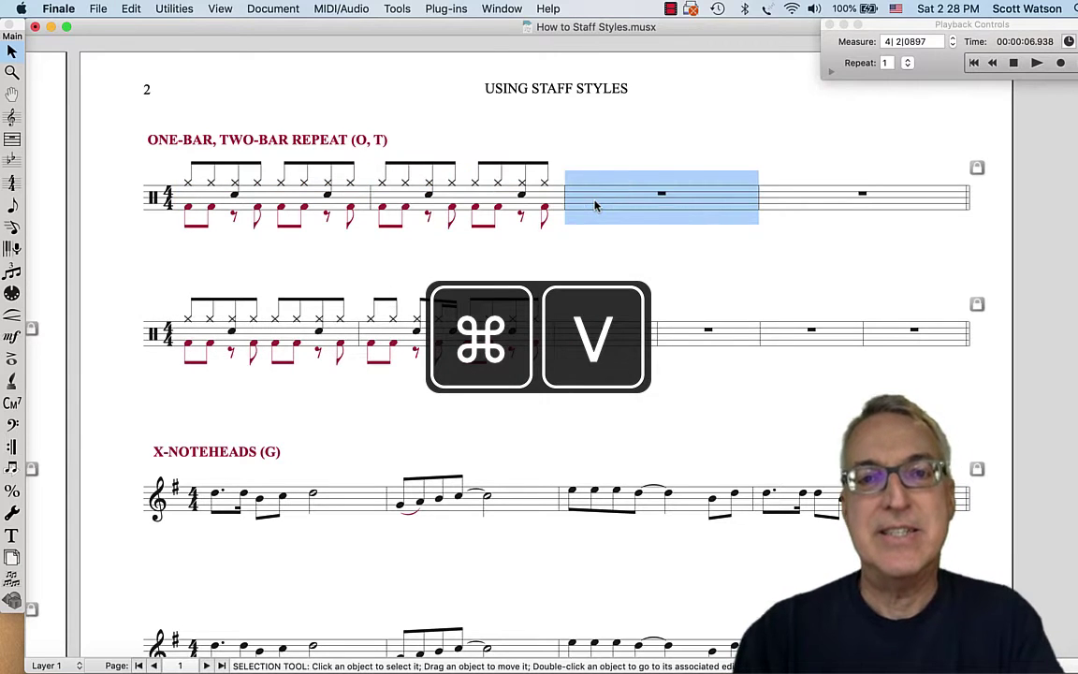
pyautogui.press('super+v')
pyautogui.click(803, 205)
pyautogui.press('super+v')
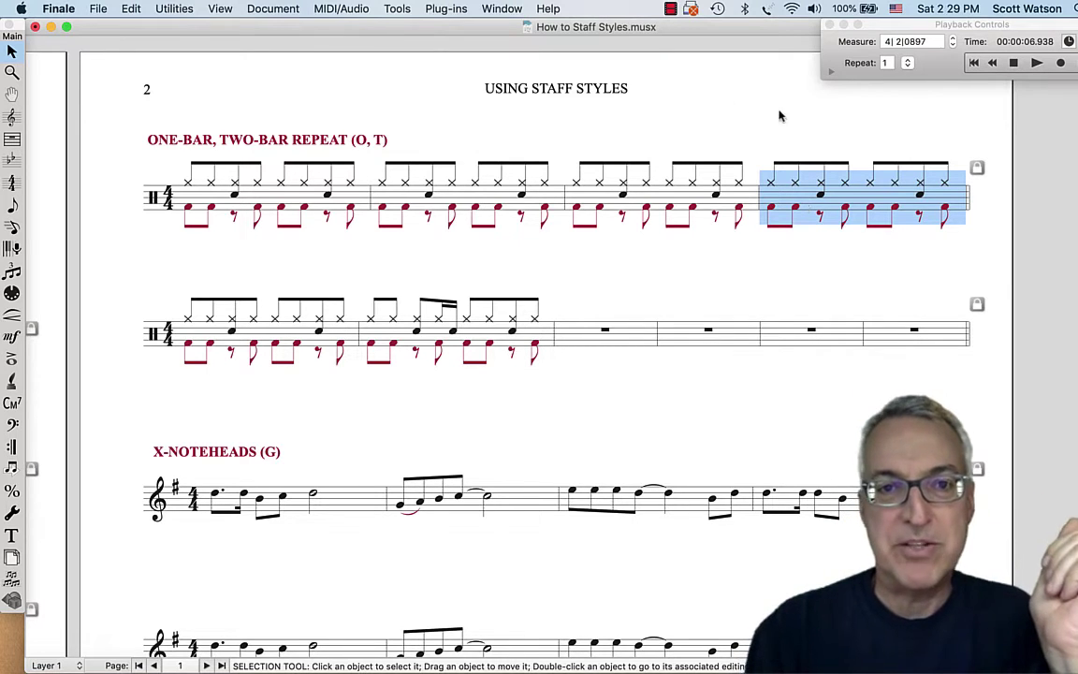
# Step: Apply the 07 One-Bar Repeat (O) staff style to measures 2–4 of the first drum staff
pyautogui.click(14, 115)
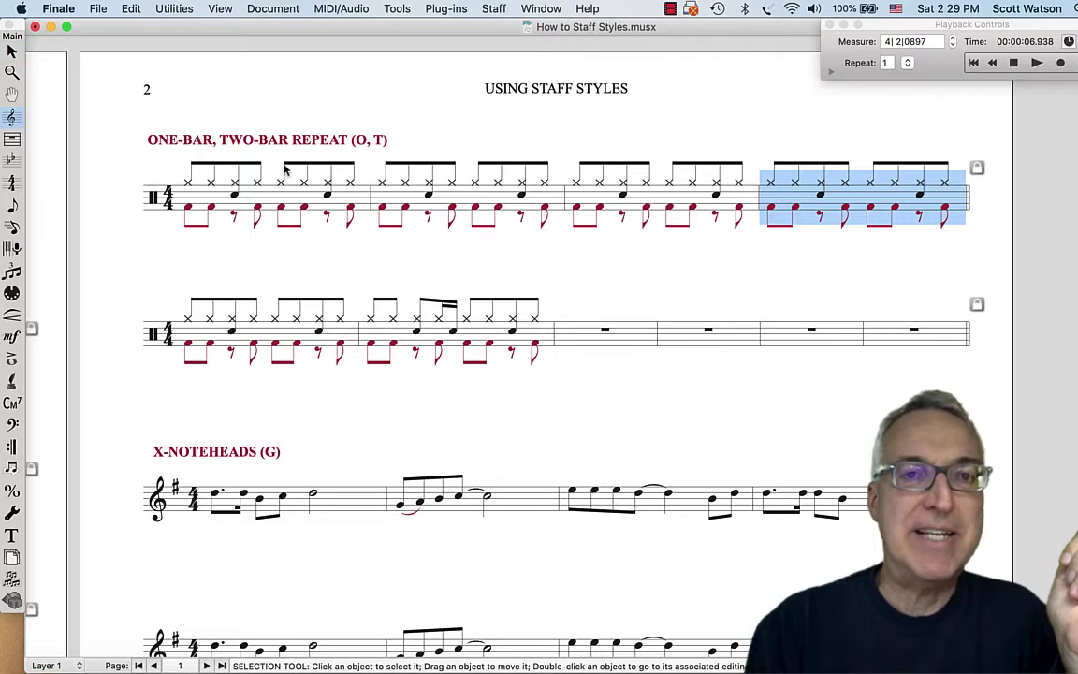
pyautogui.moveTo(371, 157); pyautogui.dragTo(968, 241)
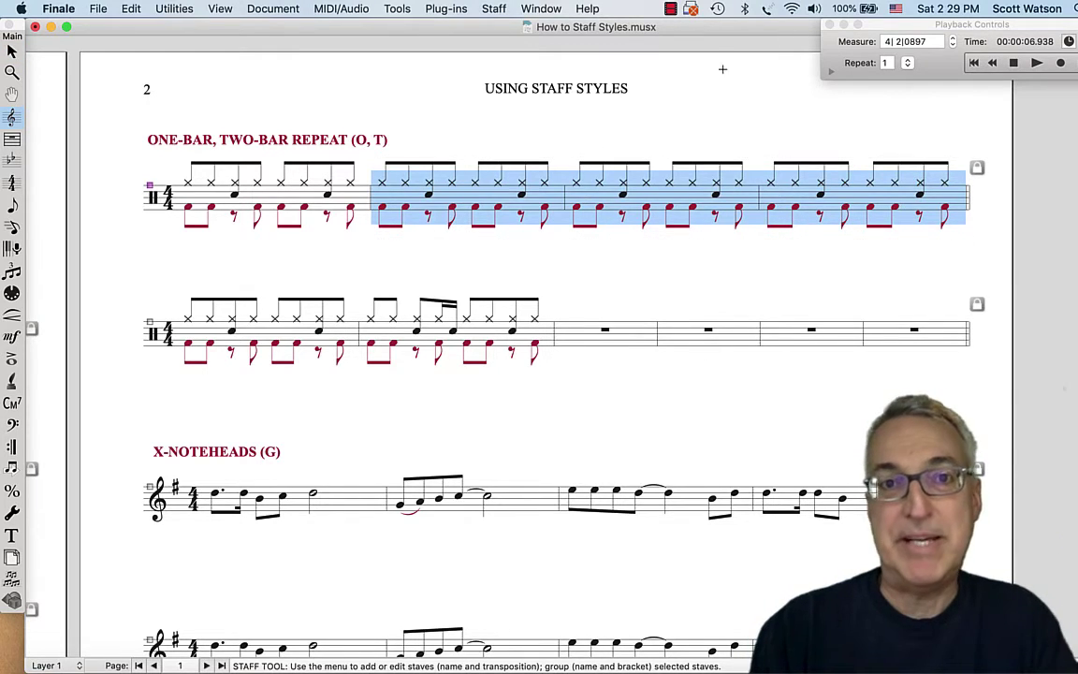
pyautogui.click(496, 9)
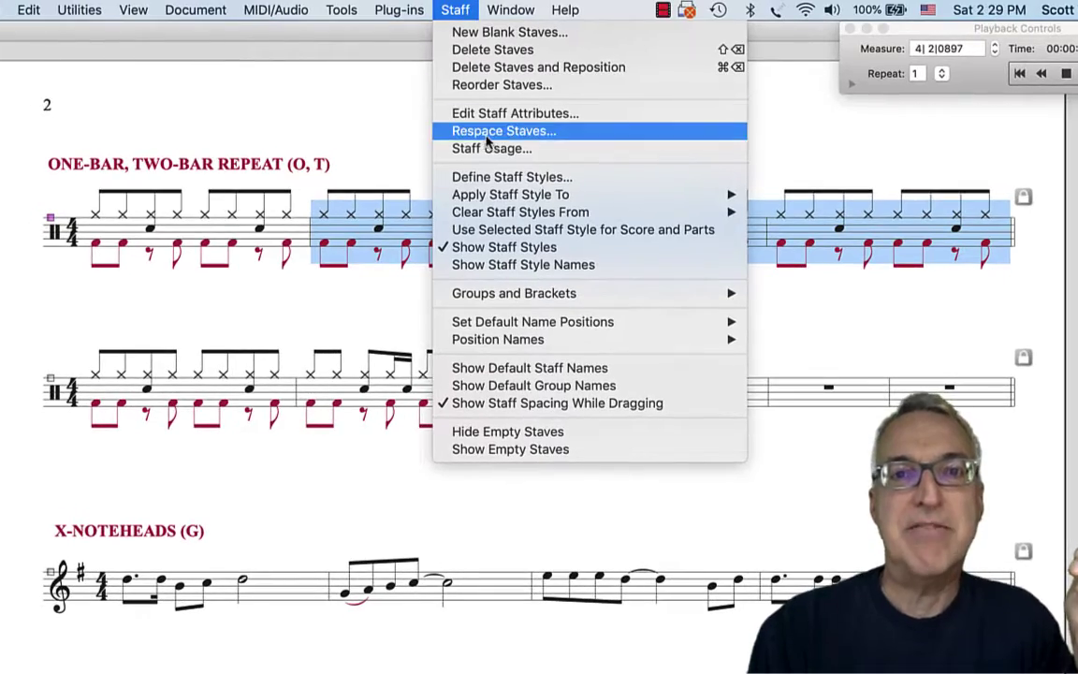
pyautogui.moveTo(510, 194)
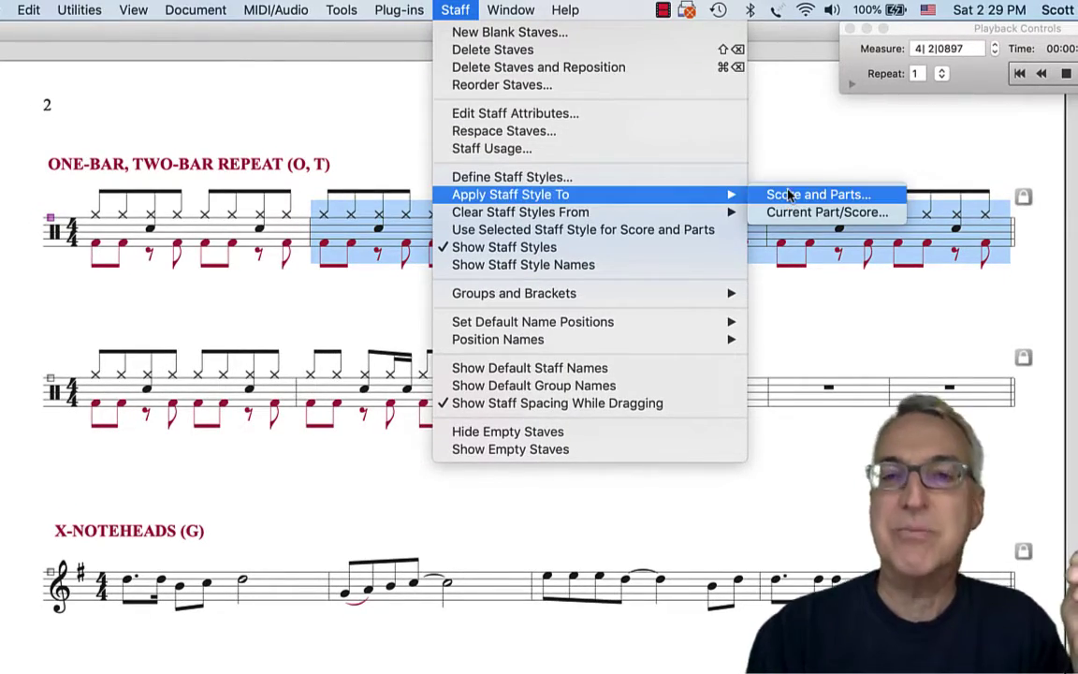
pyautogui.click(788, 193)
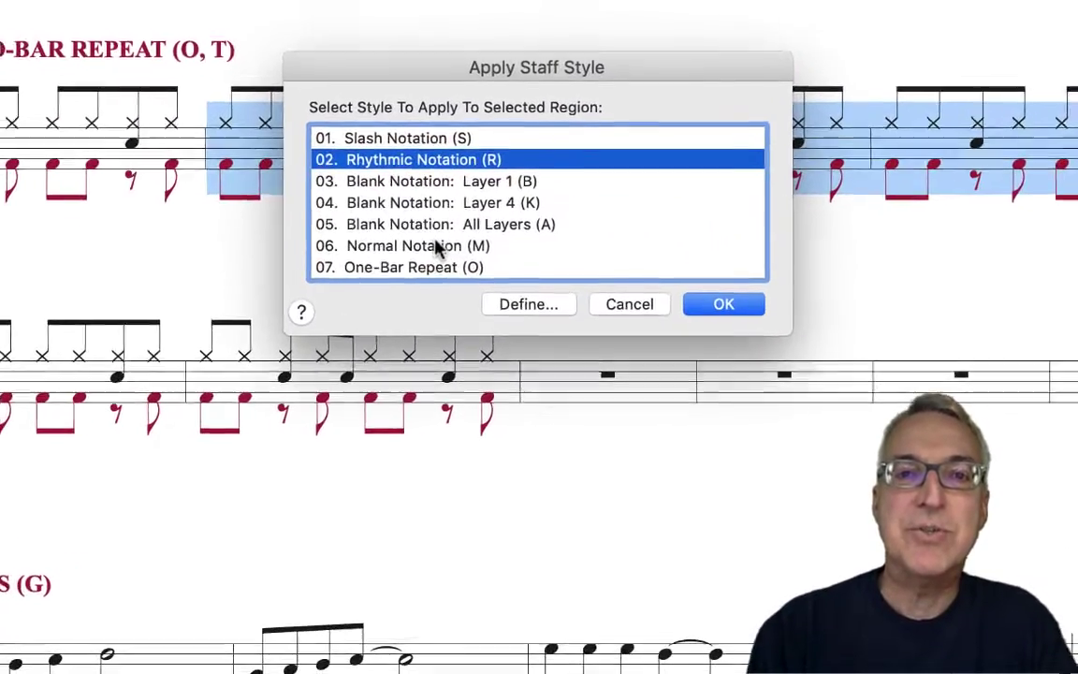
pyautogui.click(465, 314)
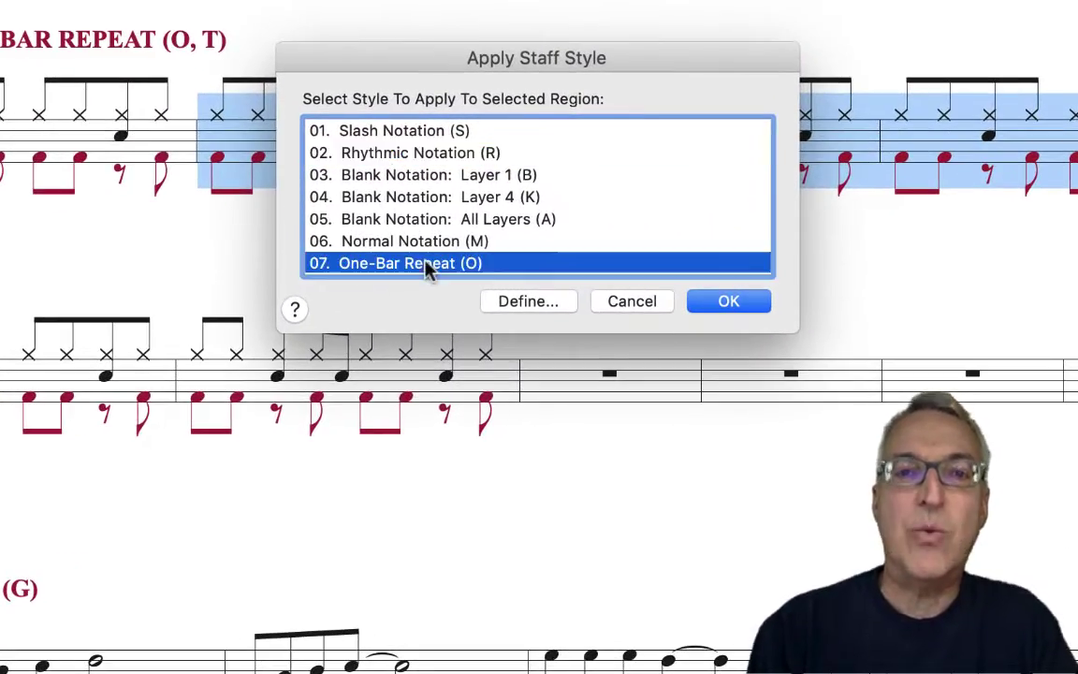
pyautogui.scroll(-3, 582, 243)
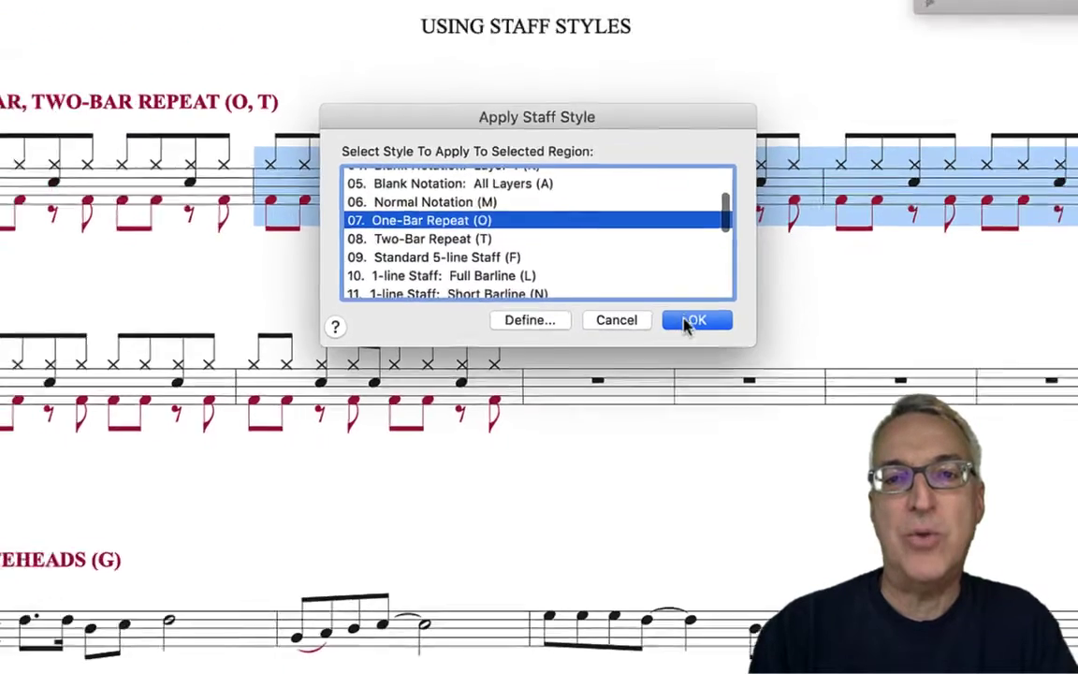
pyautogui.click(690, 320)
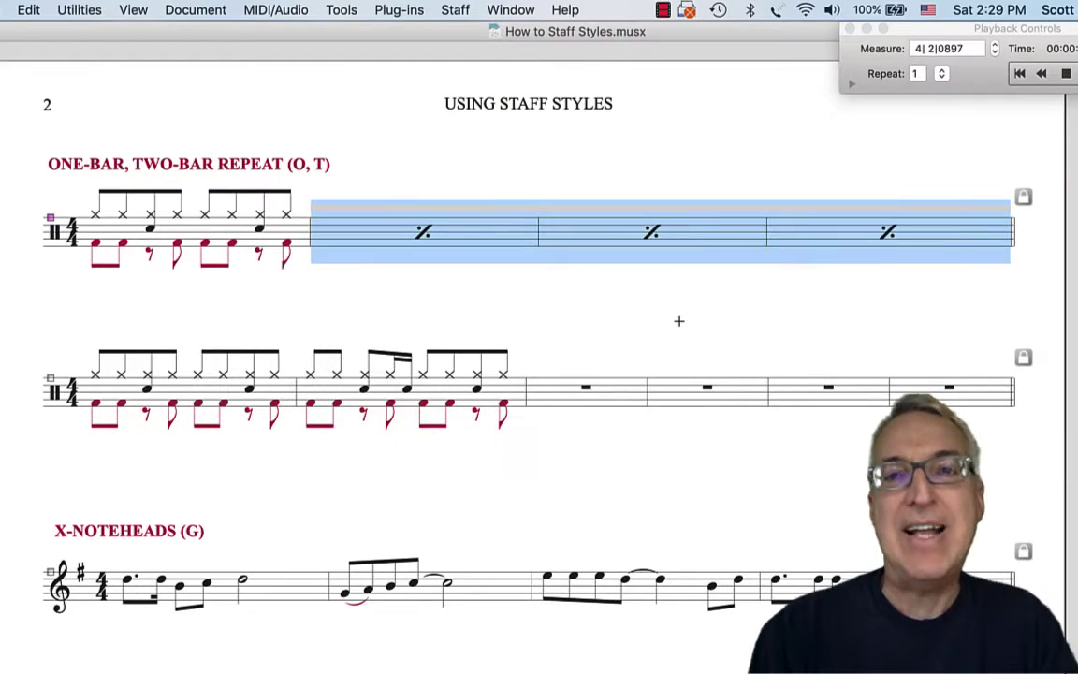
pyautogui.click(680, 321)
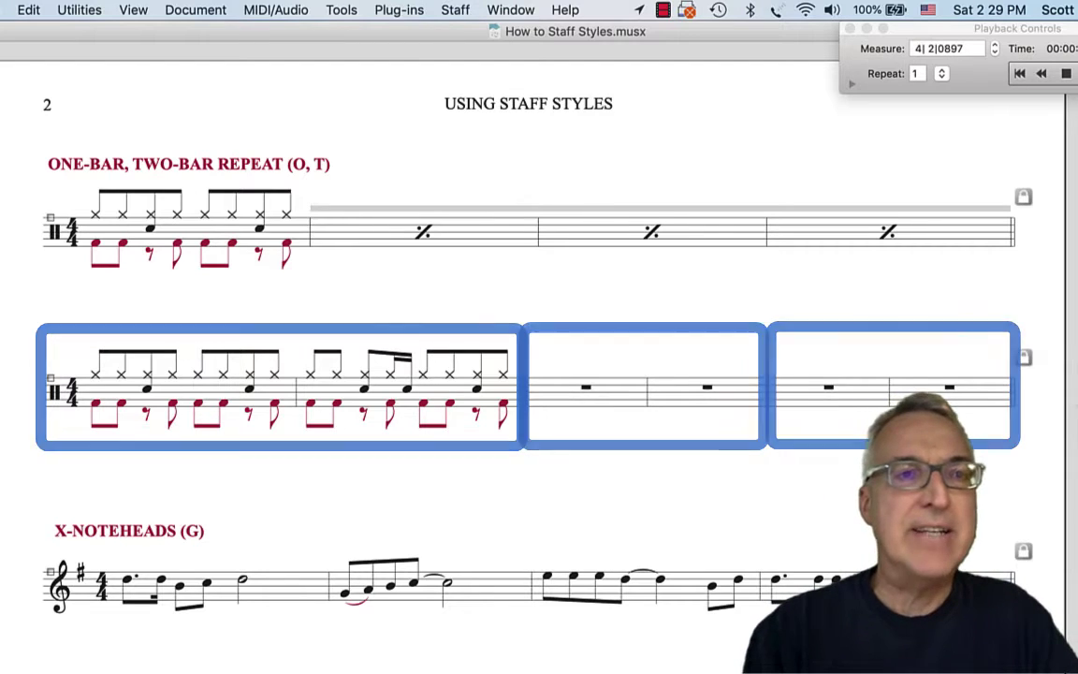
# Step: Copy the second drum staff's two-bar pattern into measures 3–4 and 5–6
pyautogui.moveTo(81, 324)
pyautogui.mouseDown()
pyautogui.moveTo(289, 464)
pyautogui.moveTo(524, 456)
pyautogui.mouseUp()
pyautogui.moveTo(141, 386); pyautogui.dragTo(539, 400)
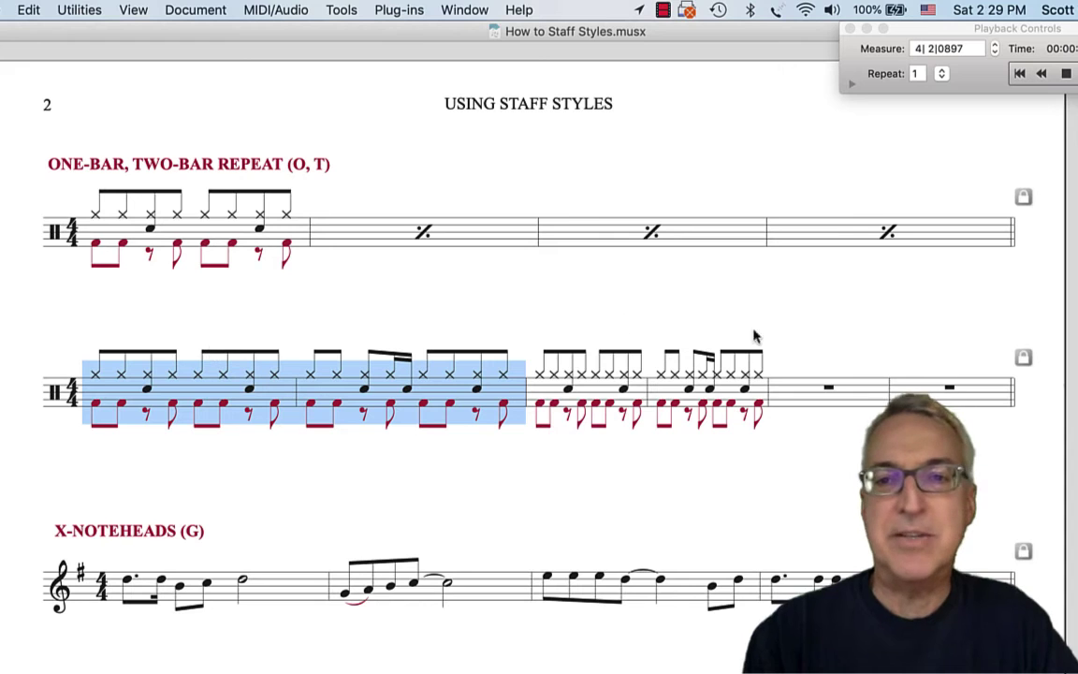
pyautogui.moveTo(754, 336); pyautogui.dragTo(787, 401)
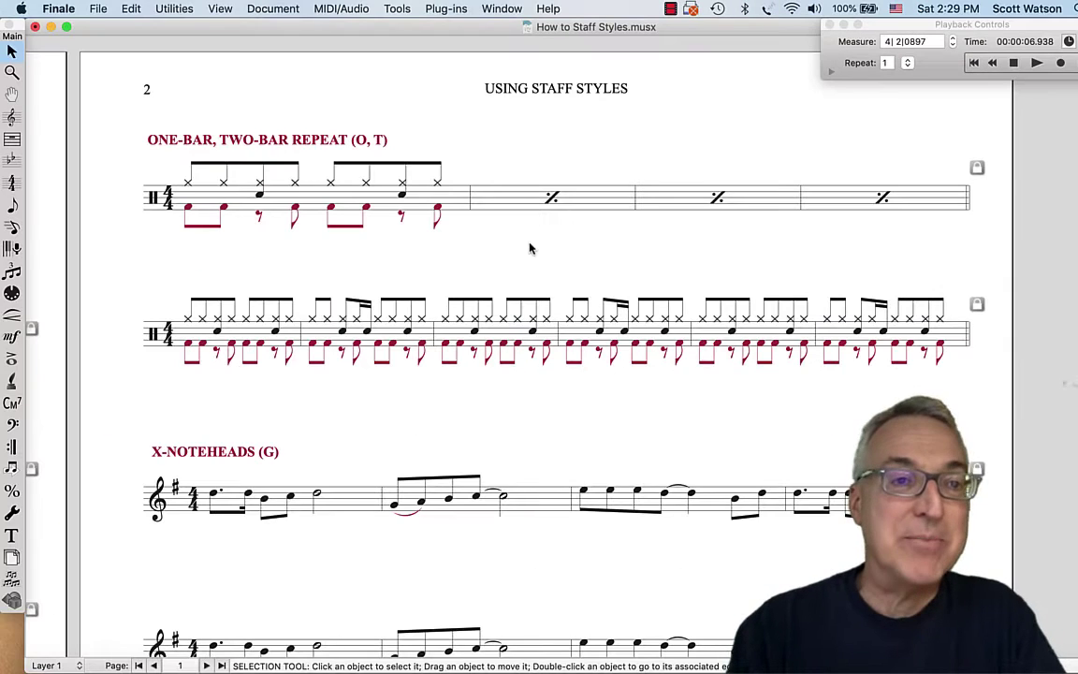
# Step: Apply the Two-Bar Repeat staff style to measures 3–6 of the second drum staff
pyautogui.click(11, 117)
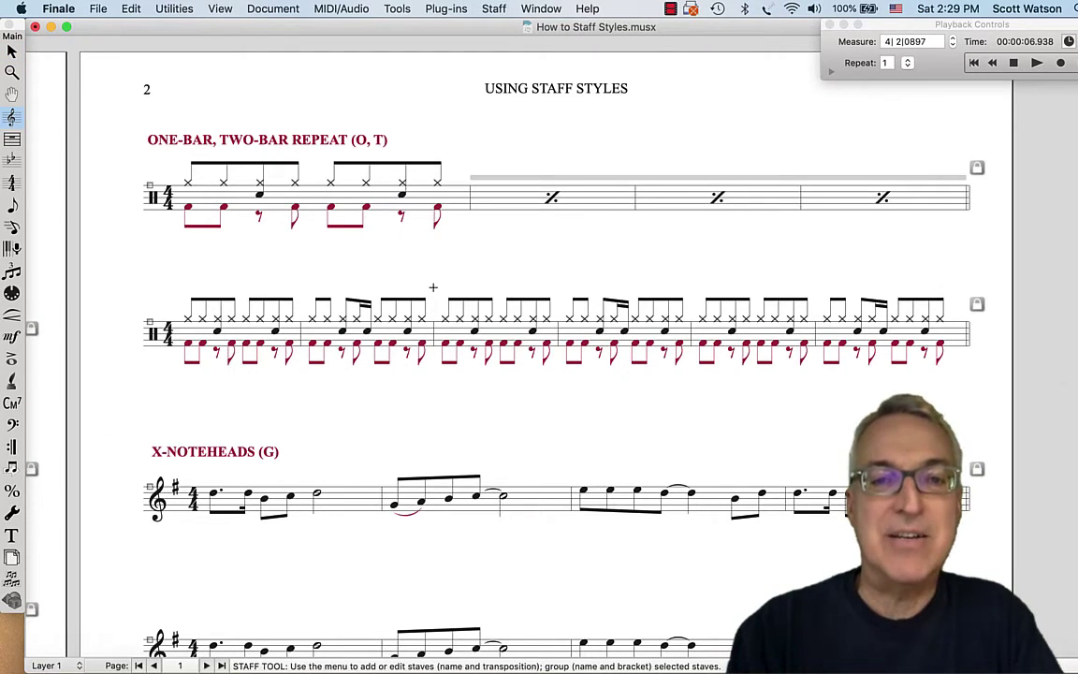
pyautogui.moveTo(387, 262); pyautogui.dragTo(936, 356)
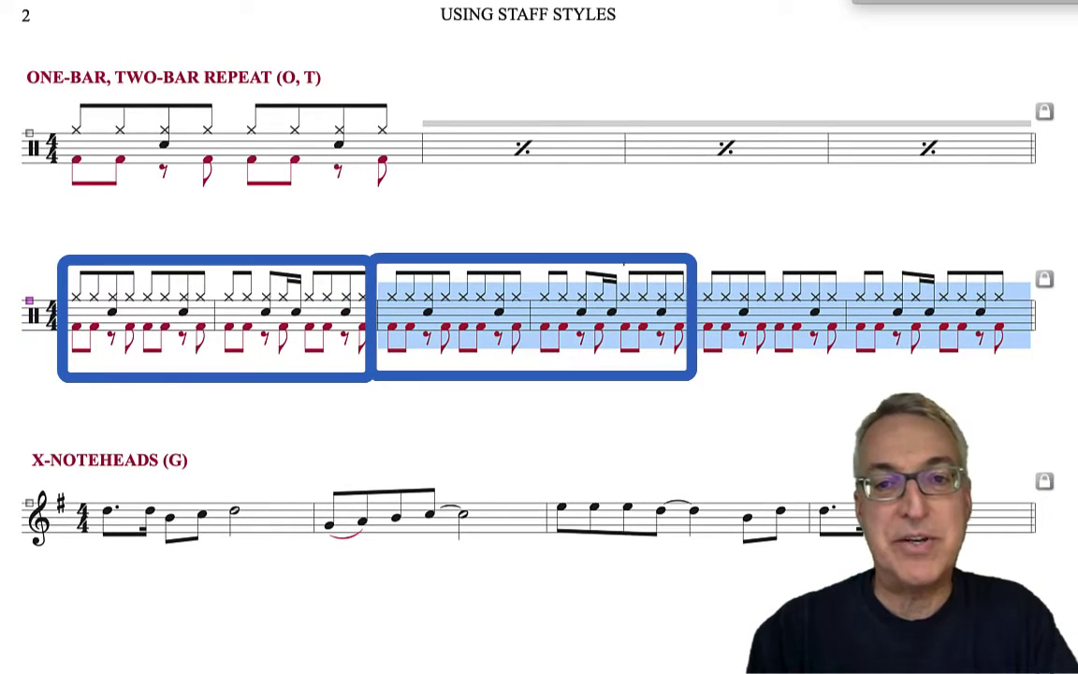
pyautogui.click(493, 8)
pyautogui.moveTo(655, 166)
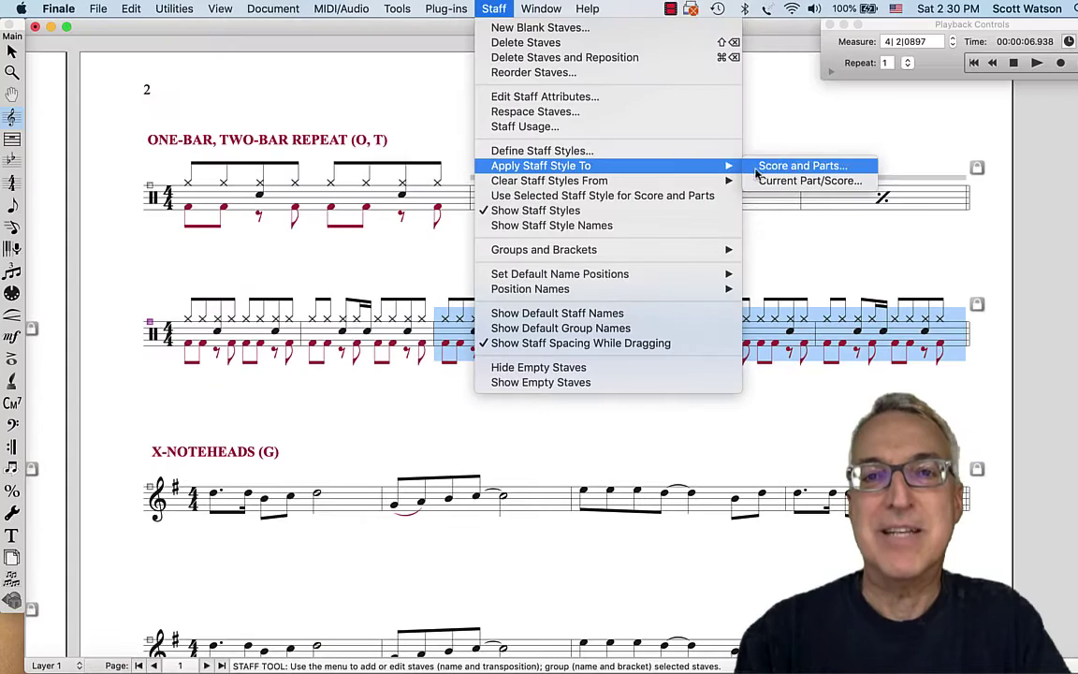
pyautogui.click(766, 171)
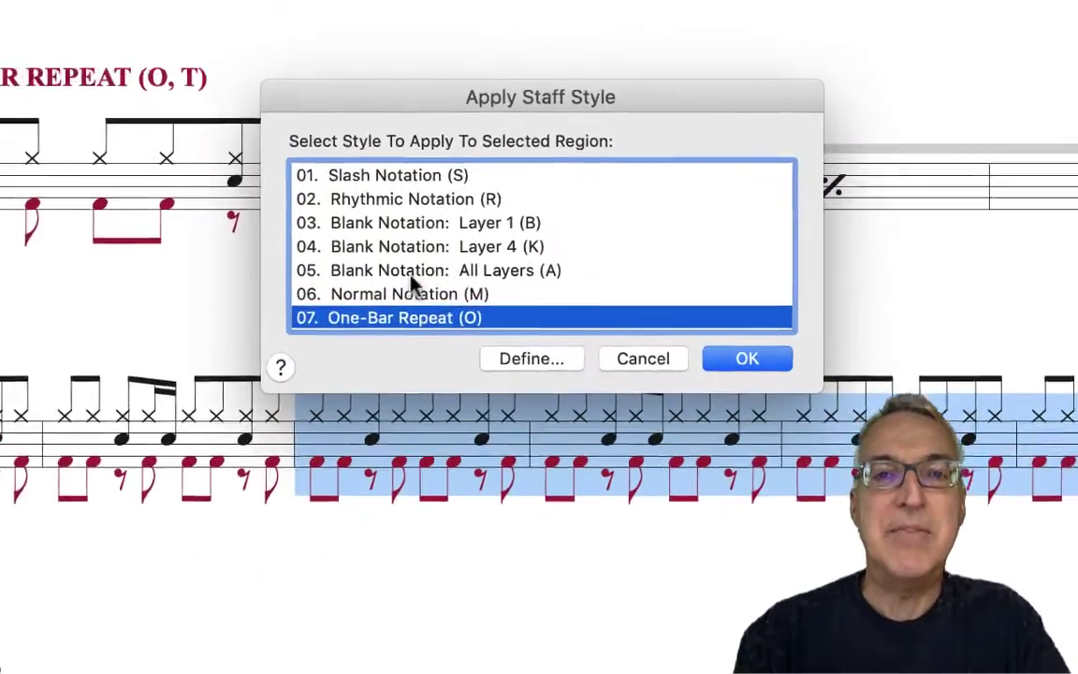
pyautogui.scroll(-3, 525, 230)
pyautogui.click(498, 225)
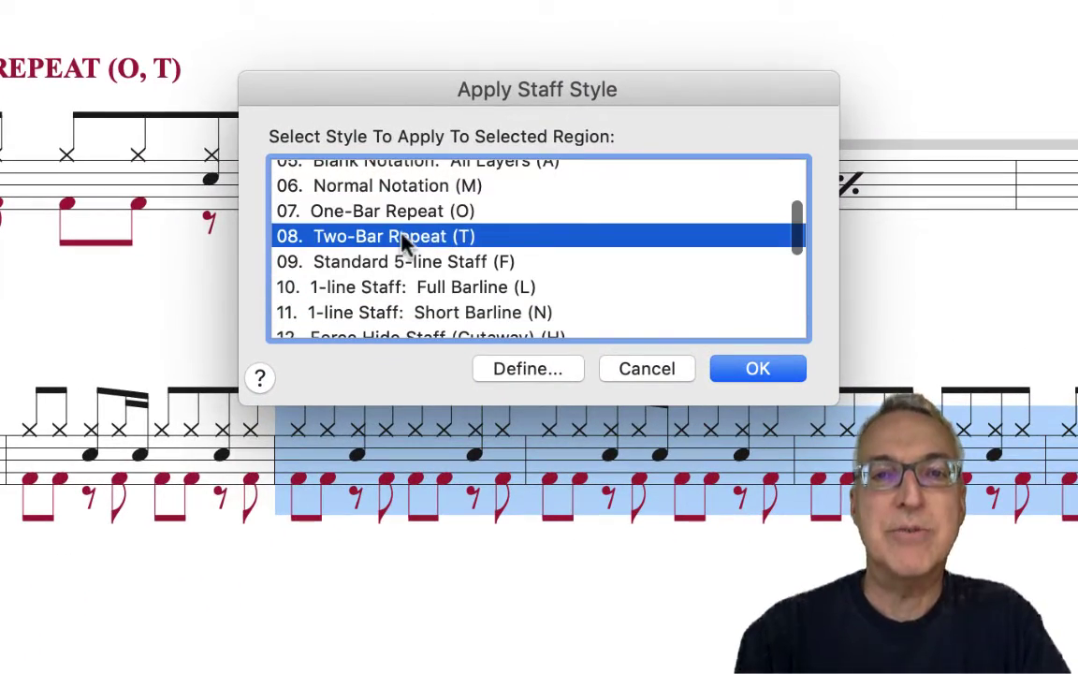
pyautogui.click(751, 368)
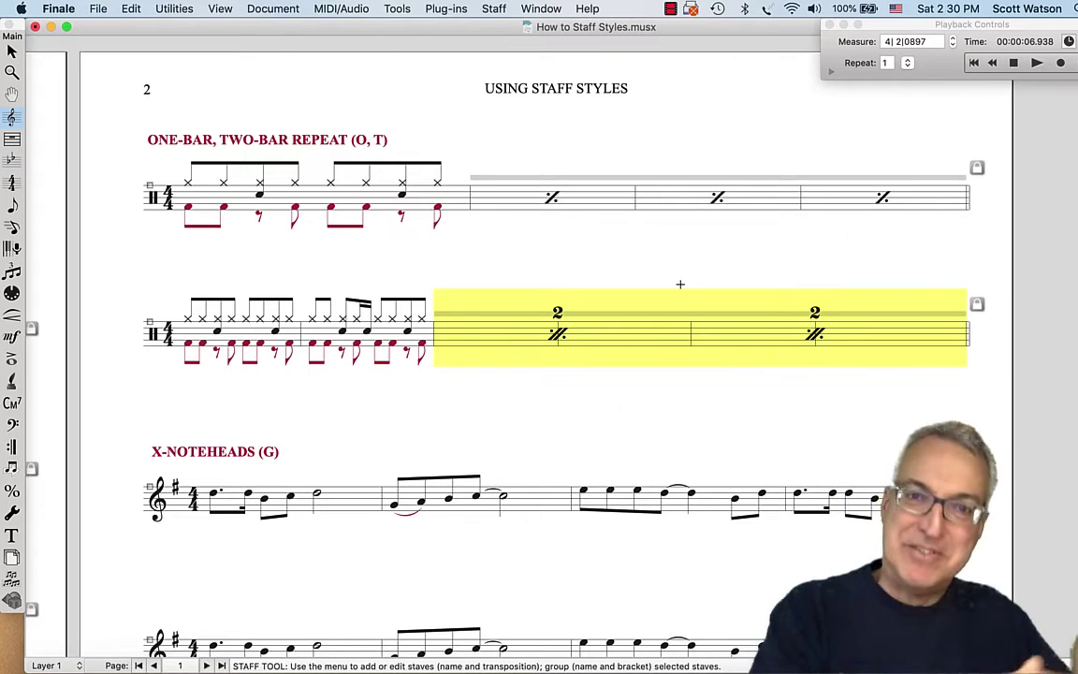
pyautogui.scroll(-5, 386, 337)
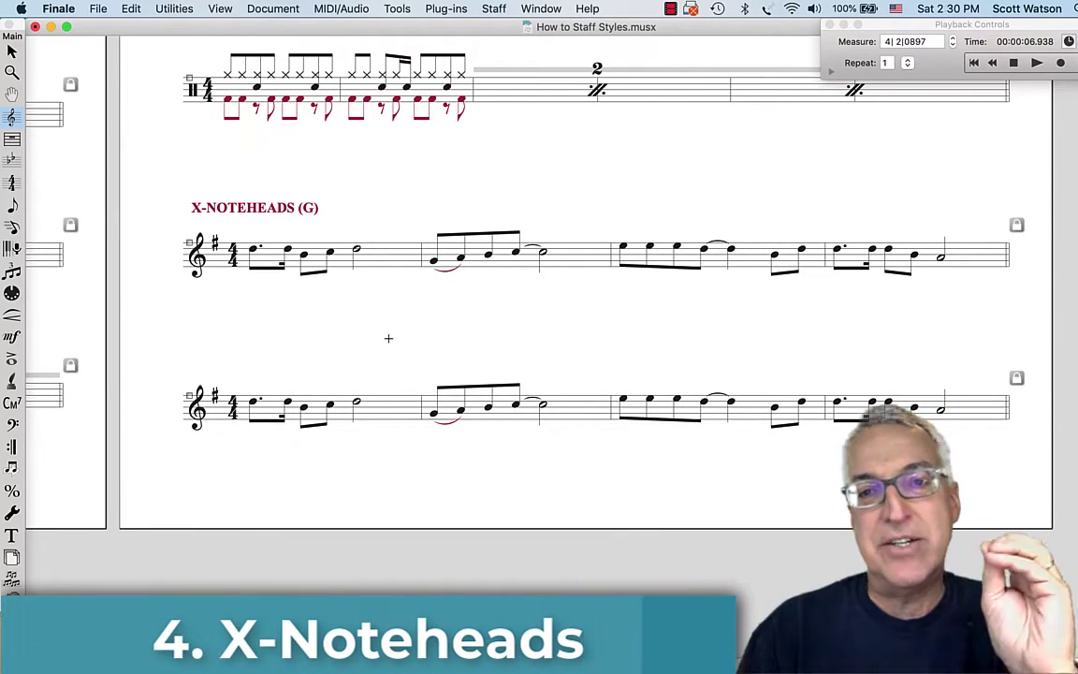
# Step: Apply the 17 X-Noteheads (G) staff style to the entire lower melody staff
pyautogui.click(12, 51)
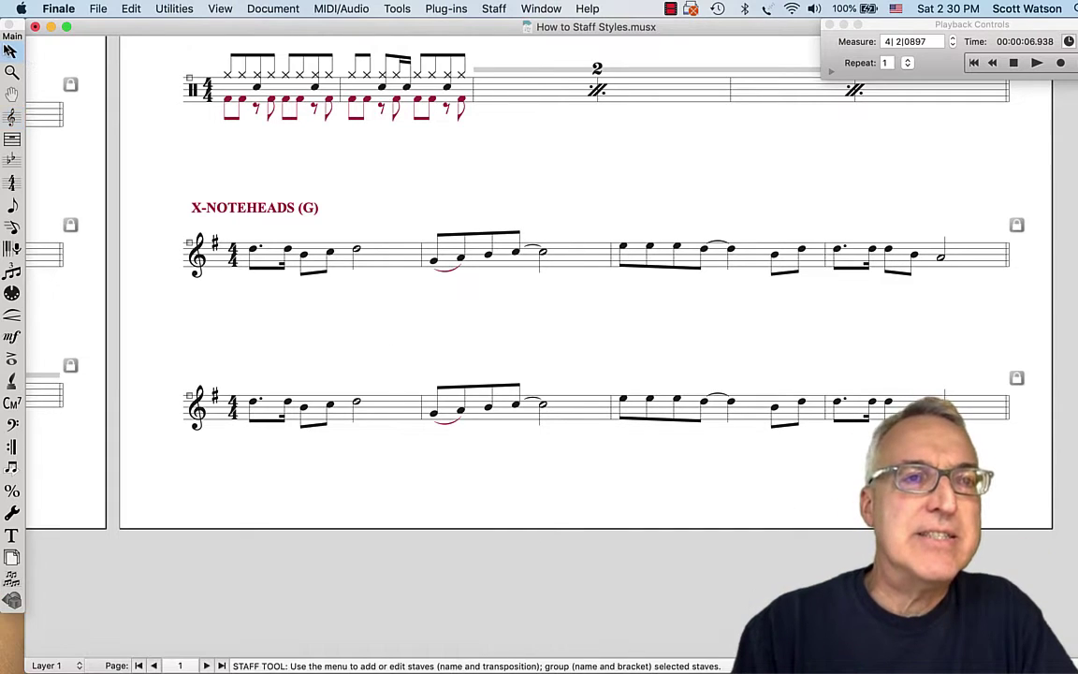
pyautogui.click(12, 118)
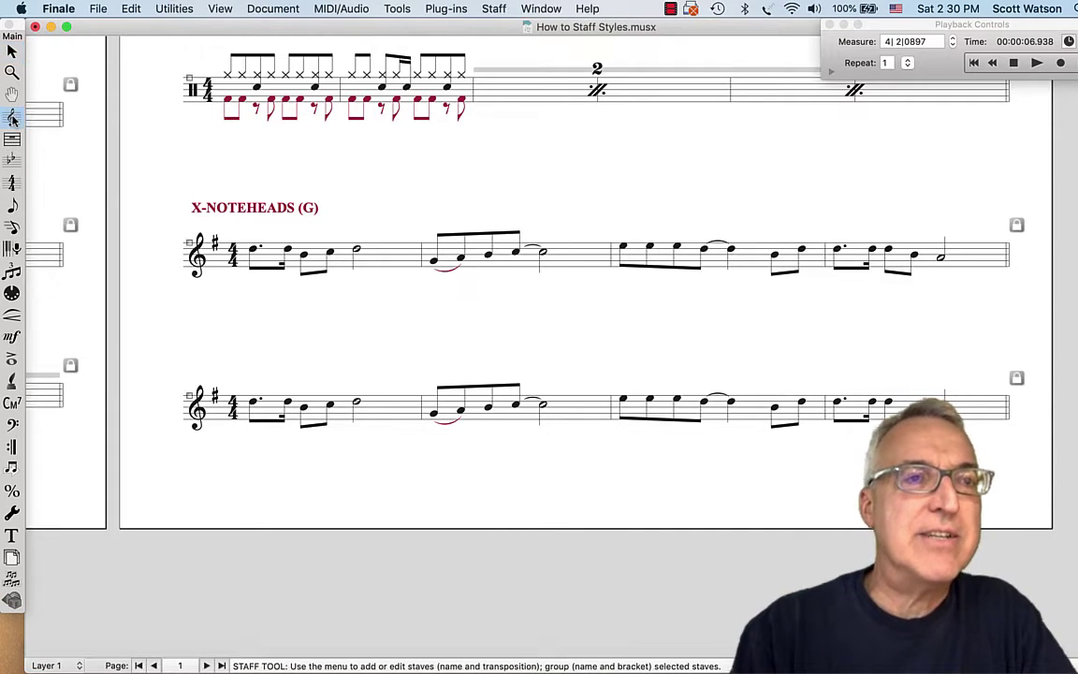
pyautogui.moveTo(206, 361); pyautogui.dragTo(1004, 445)
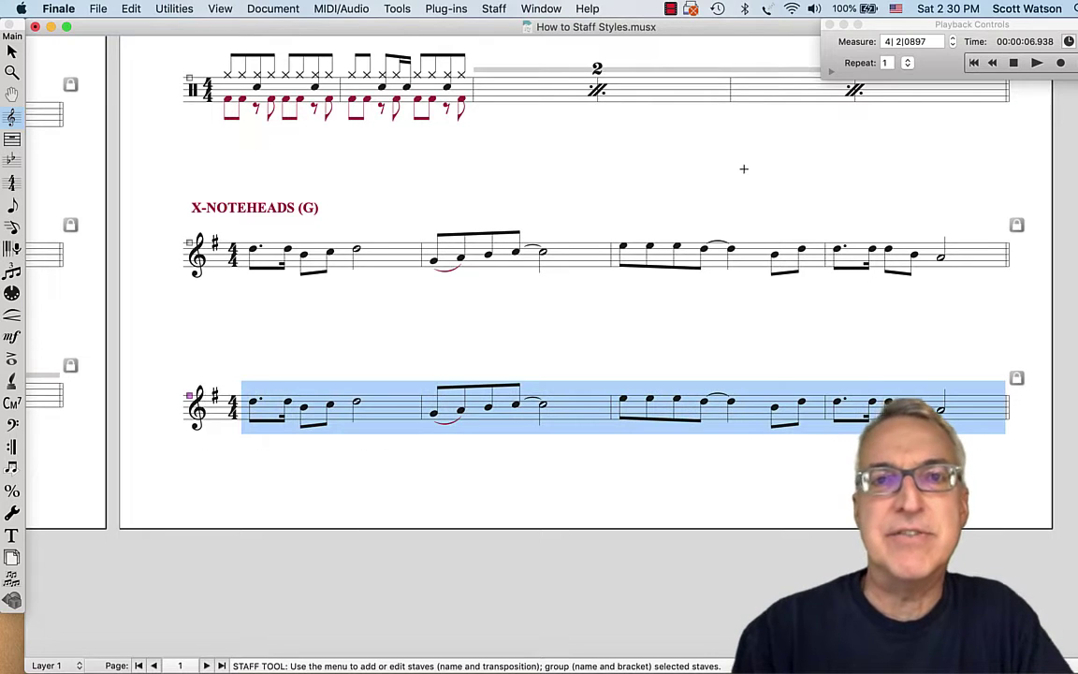
pyautogui.click(494, 8)
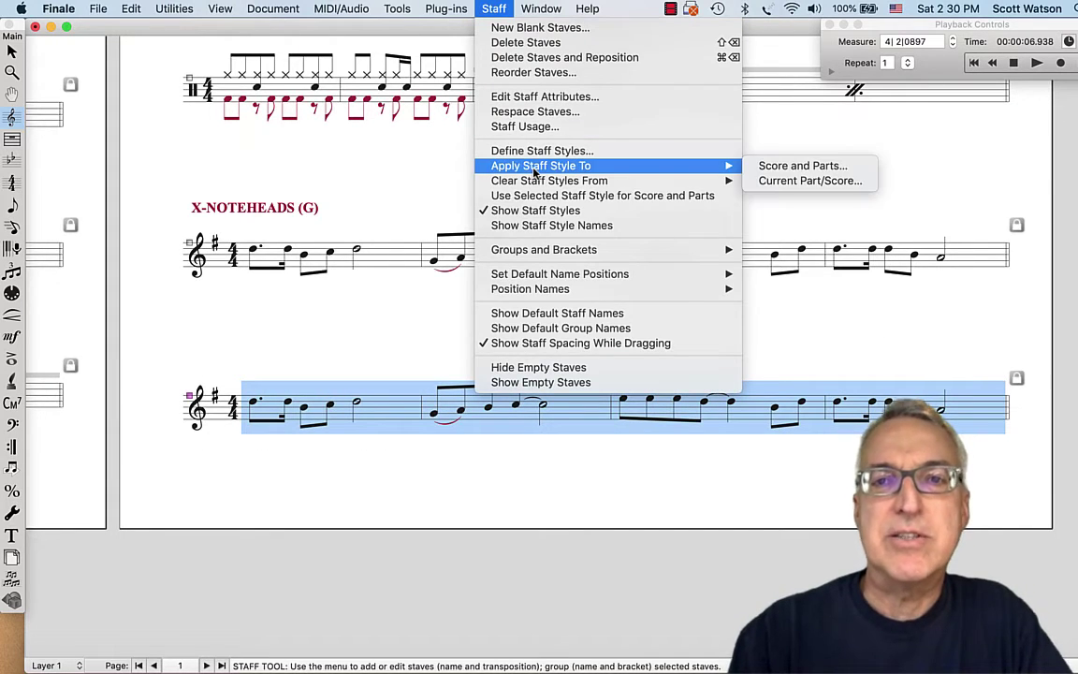
pyautogui.moveTo(739, 166)
pyautogui.click(799, 167)
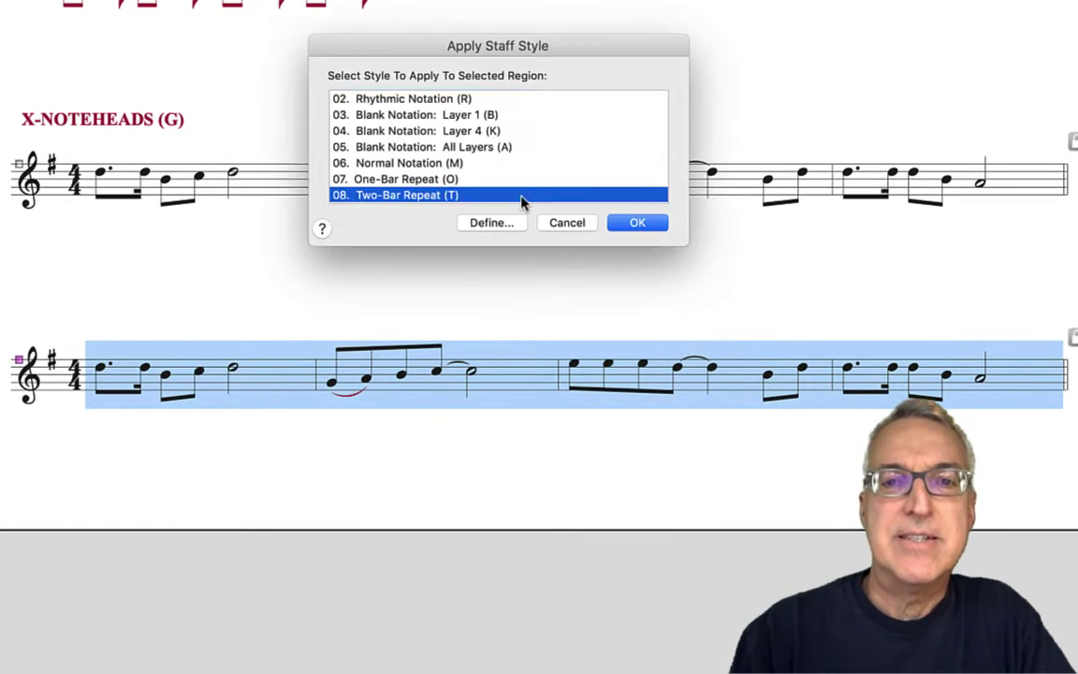
pyautogui.scroll(-6, 421, 139)
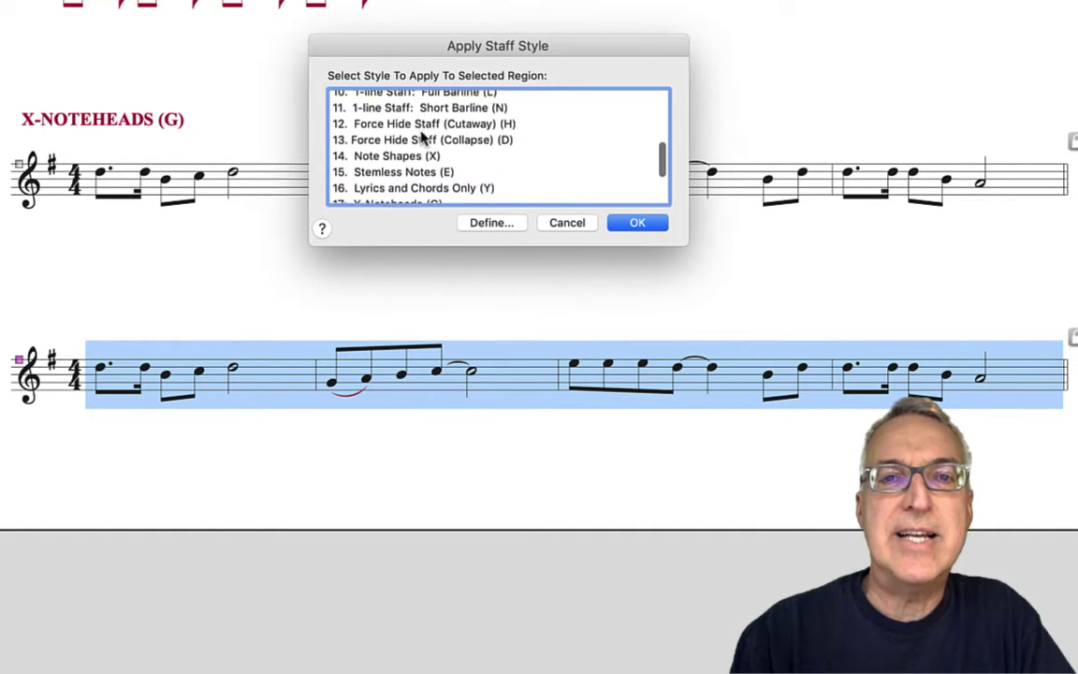
pyautogui.scroll(-1, 421, 136)
pyautogui.click(404, 141)
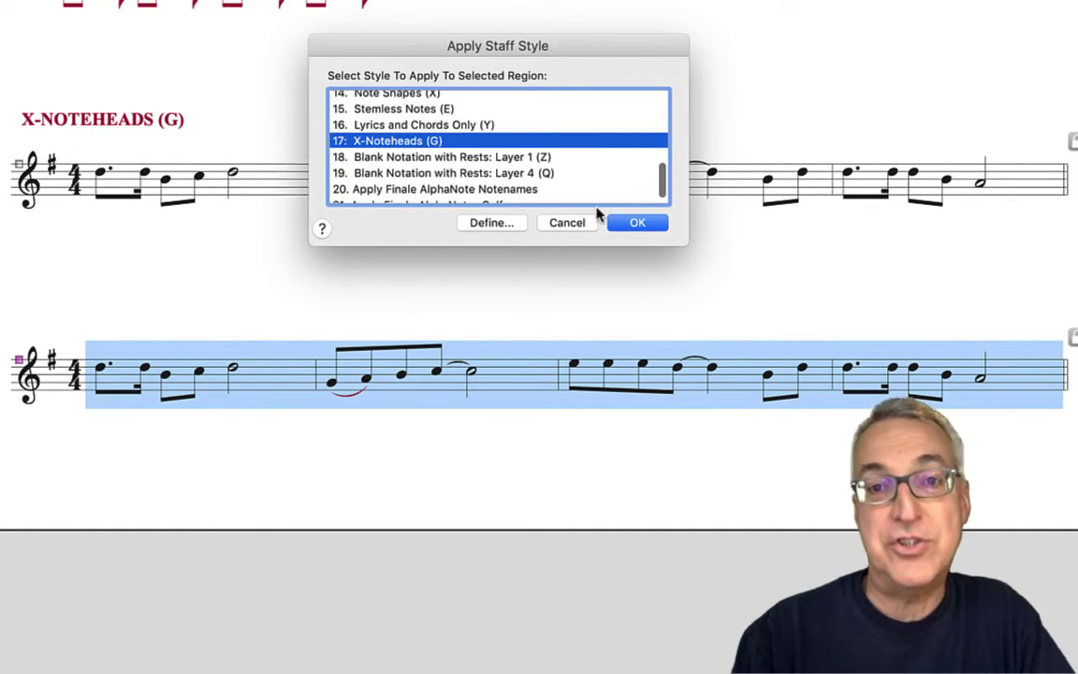
pyautogui.click(629, 227)
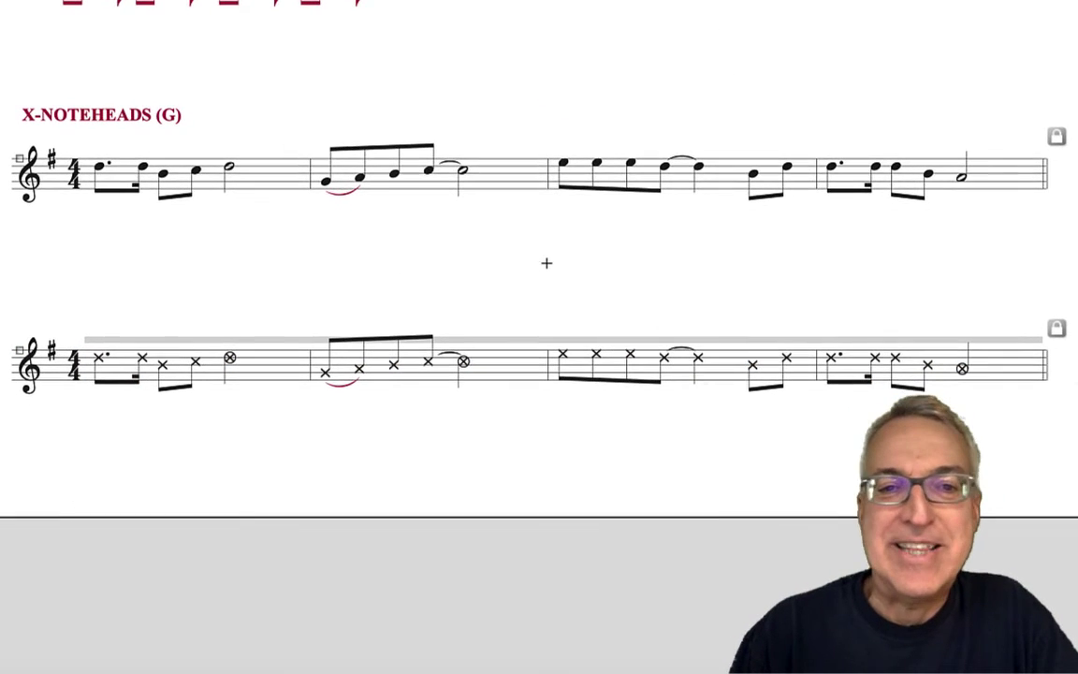